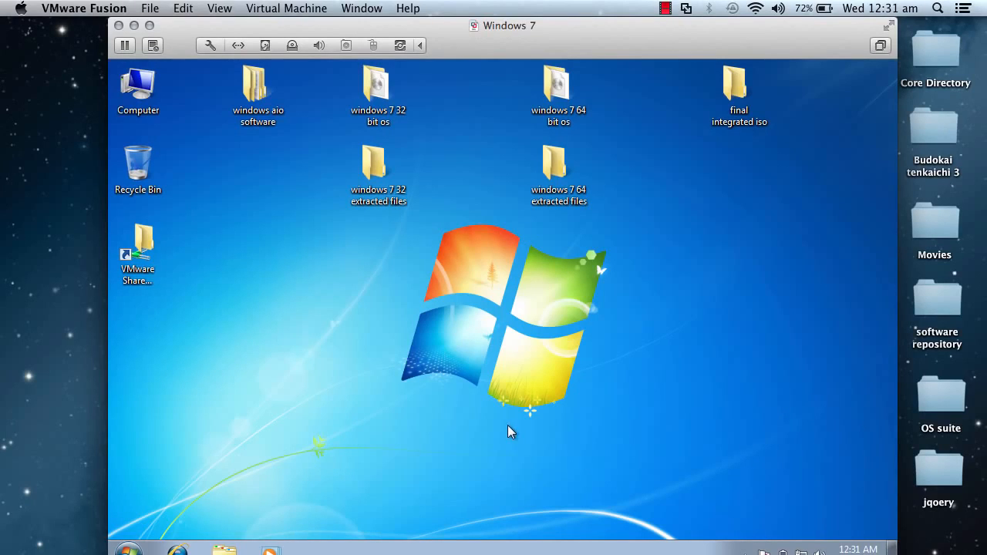
pyautogui.click(176, 549)
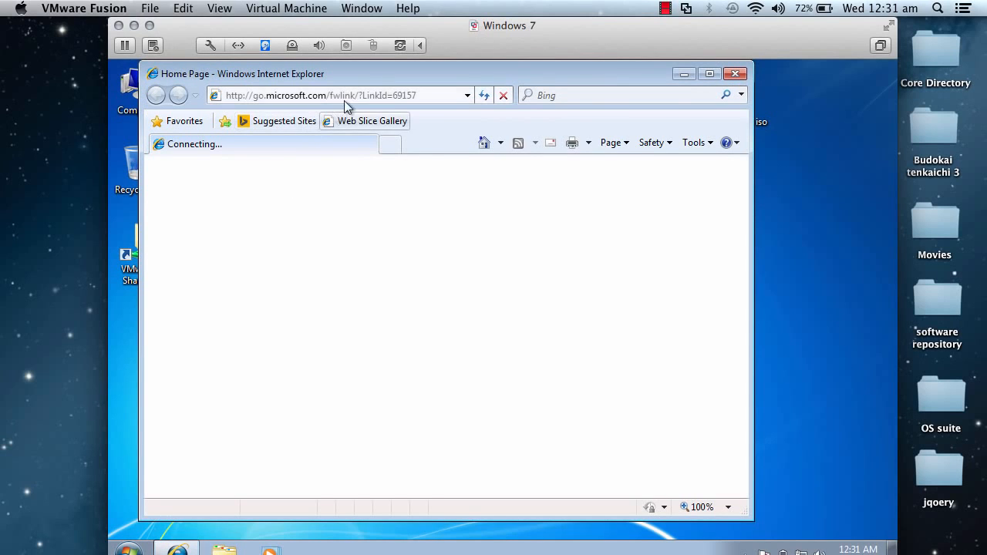
pyautogui.click(390, 94)
pyautogui.write('www')
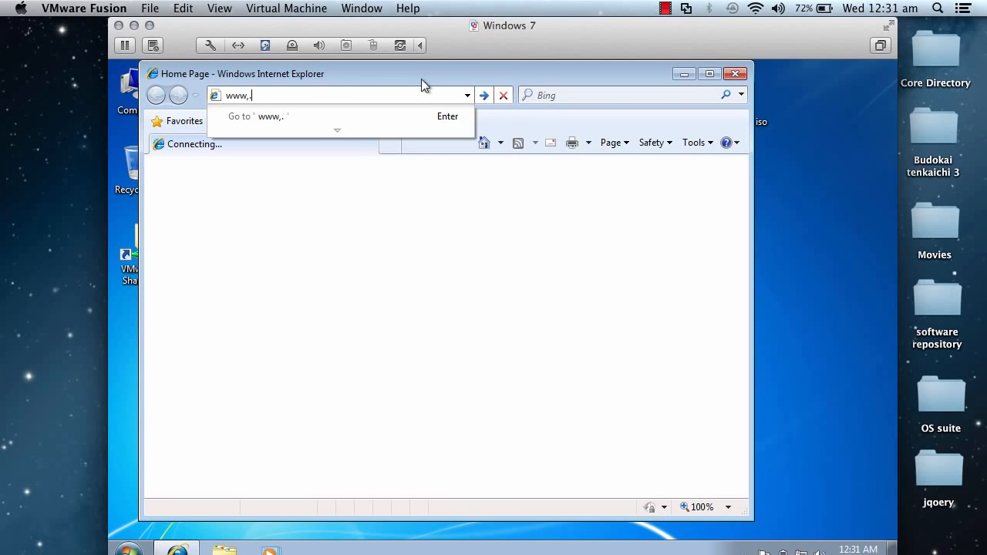
pyautogui.write('.google.com')
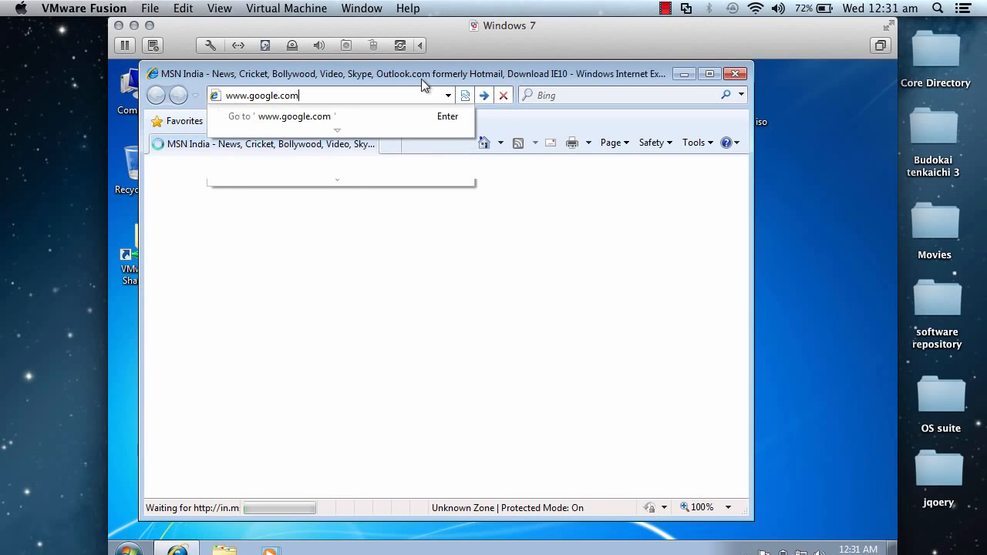
pyautogui.press('Return')
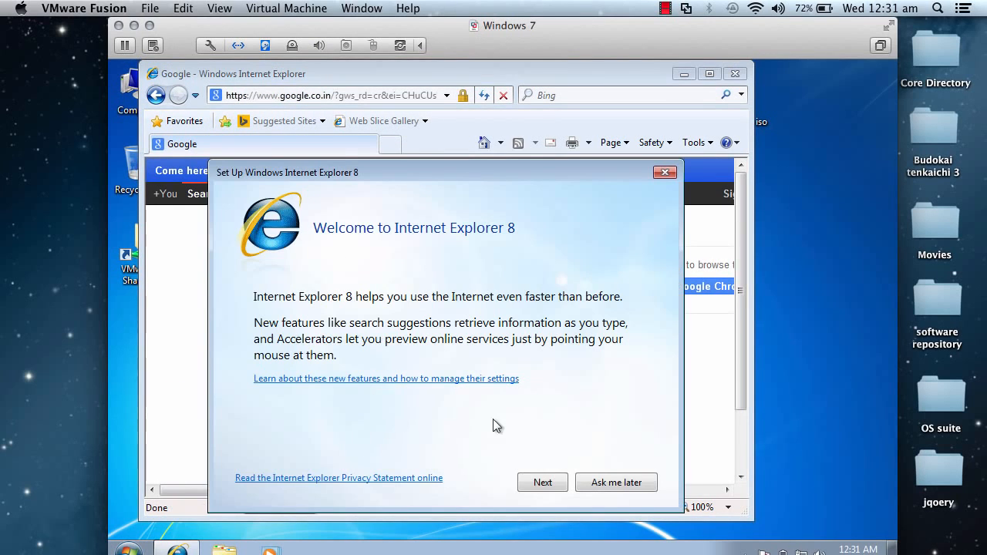
pyautogui.click(605, 482)
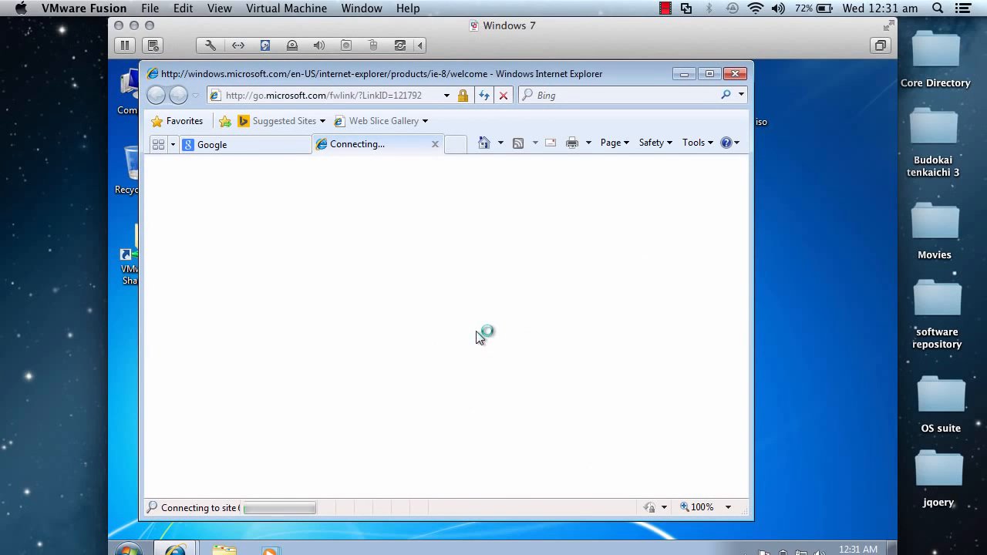
pyautogui.click(436, 145)
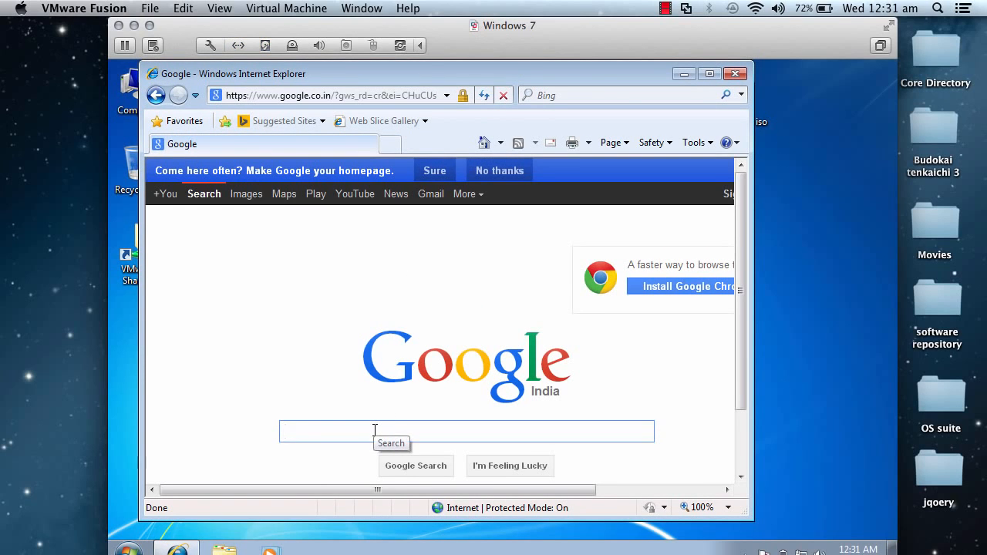
# Search Google for "windows aio maker" and open the WinAIO Maker Professional page by Josh Cell Softwares
pyautogui.write('windows ')
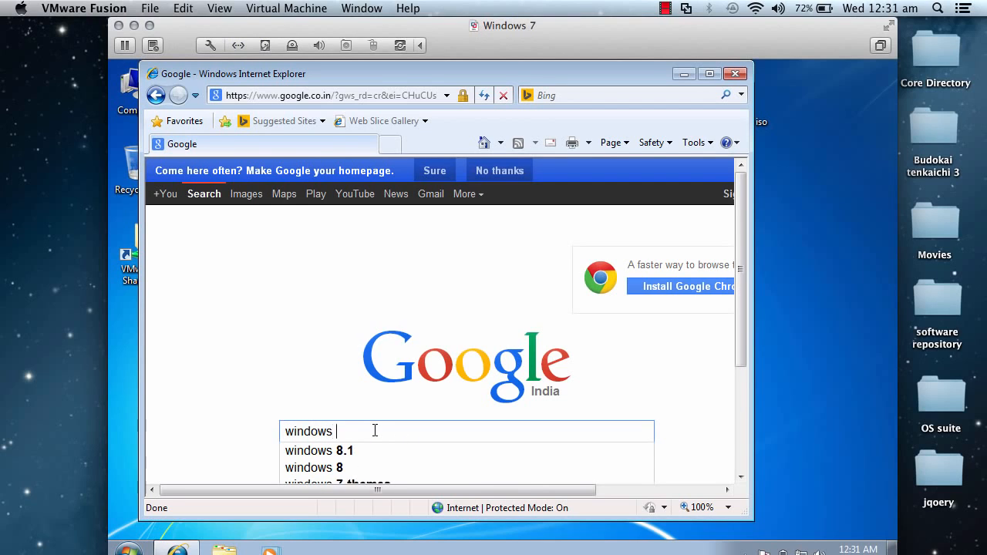
pyautogui.write('aio maker')
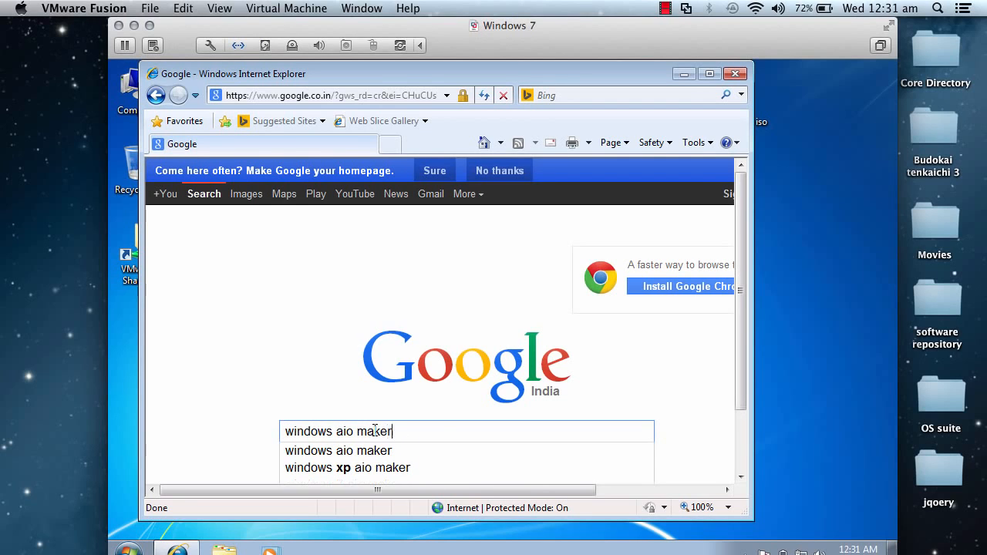
pyautogui.press('Return')
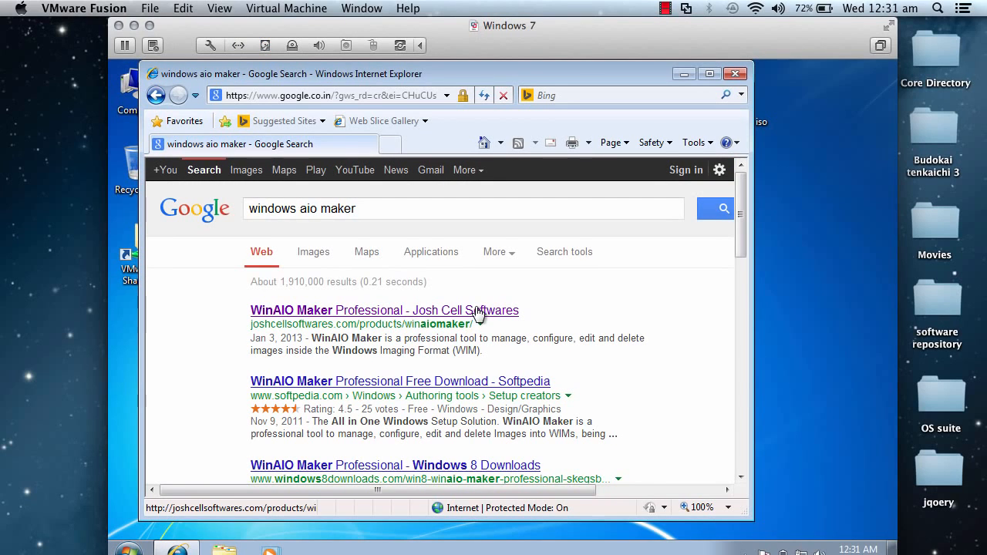
pyautogui.click(478, 311)
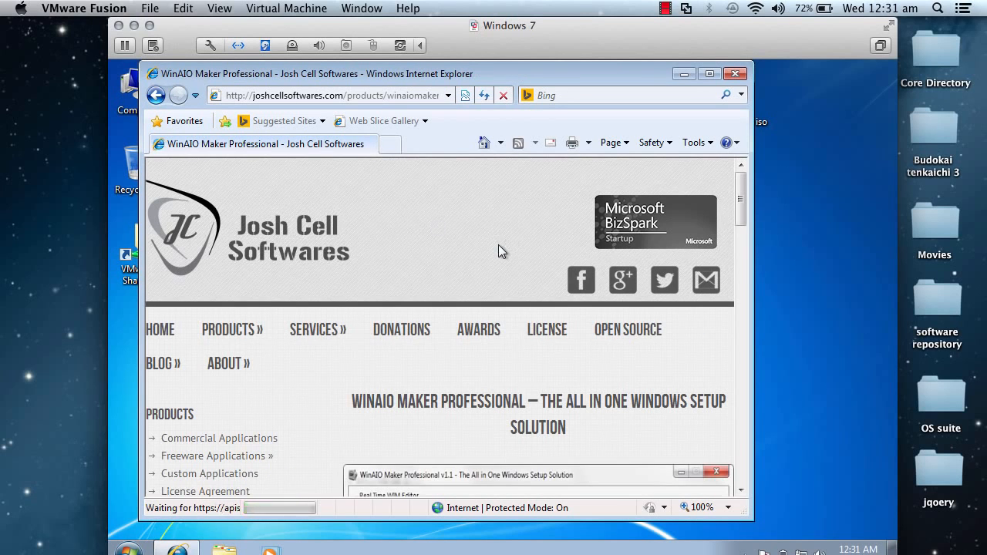
# Find the WinAIO Maker Professional entry in the Josh Cell Softwares Download Center, then close the browser
pyautogui.moveTo(241, 330)
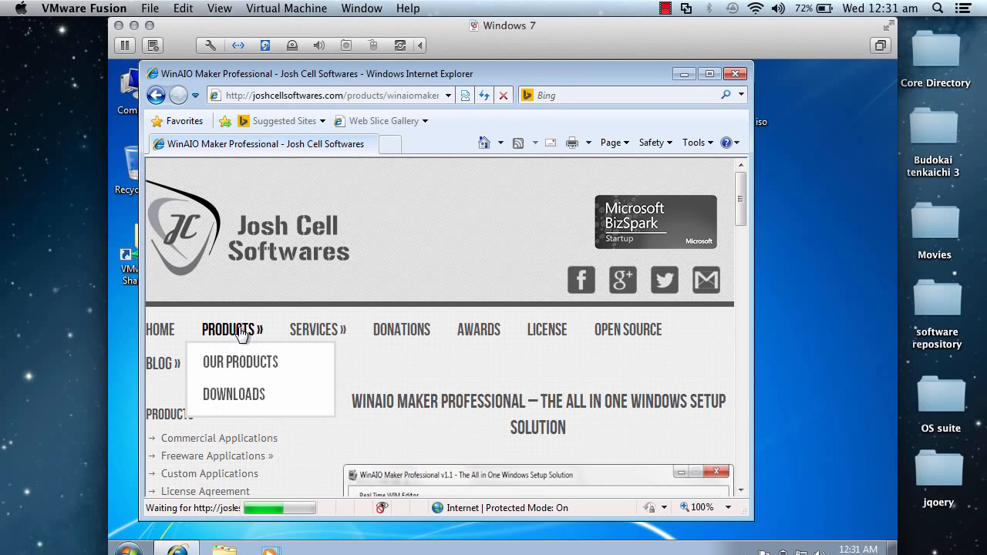
pyautogui.click(239, 395)
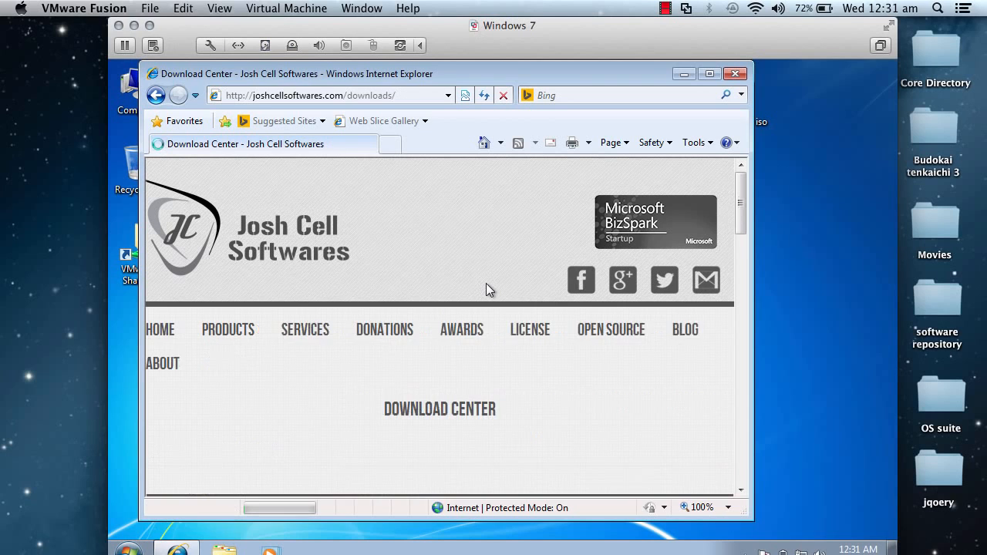
pyautogui.scroll(-3, 486, 289)
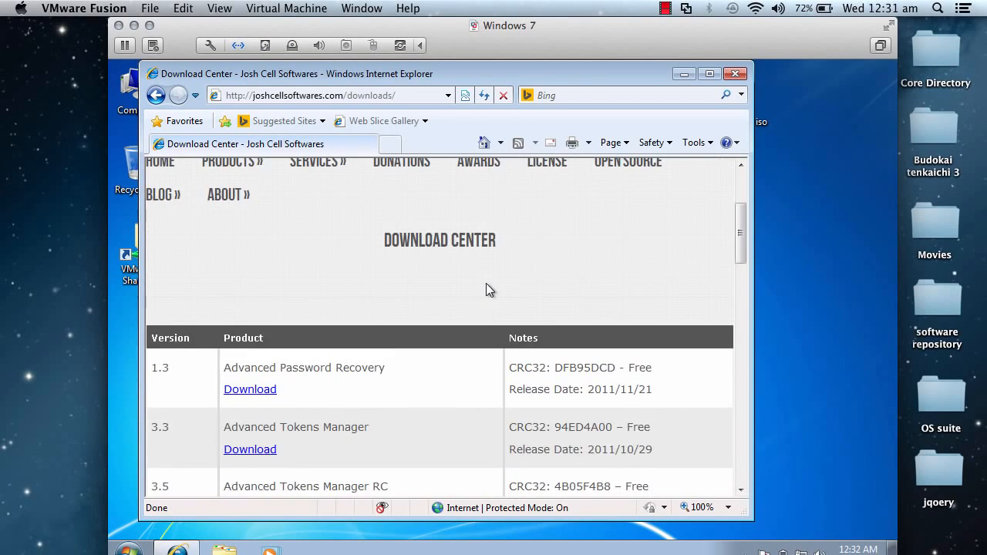
pyautogui.scroll(-8, 486, 290)
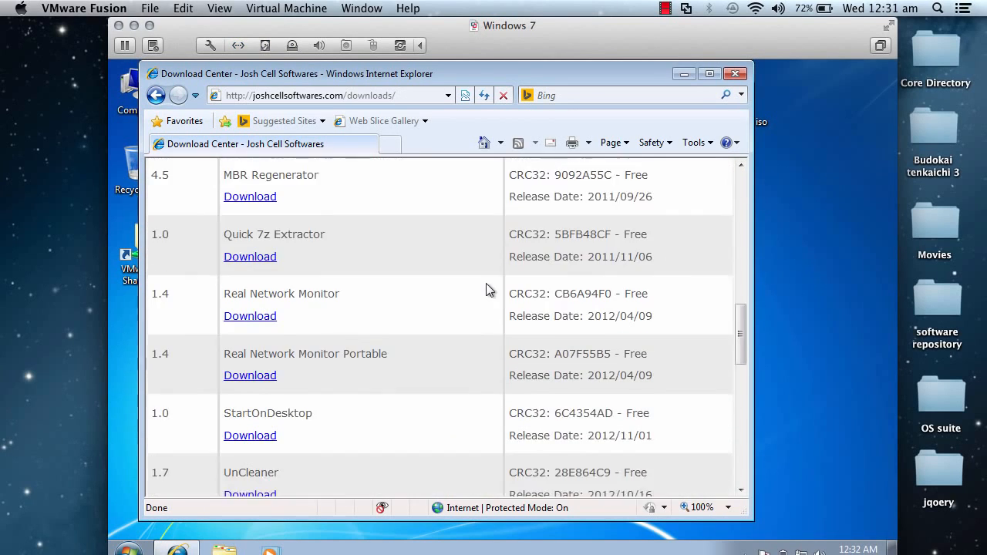
pyautogui.scroll(-3, 486, 290)
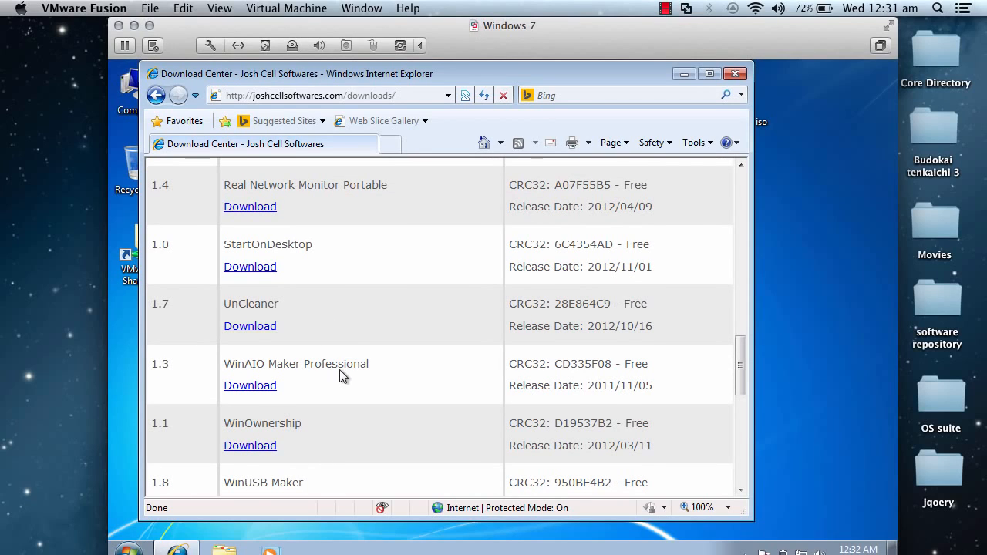
pyautogui.click(733, 75)
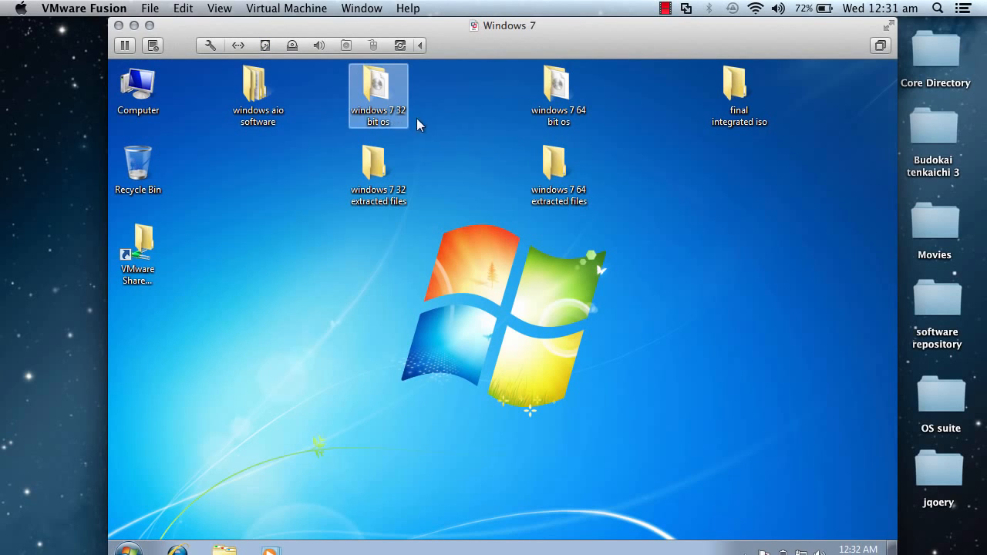
pyautogui.moveTo(391, 122)
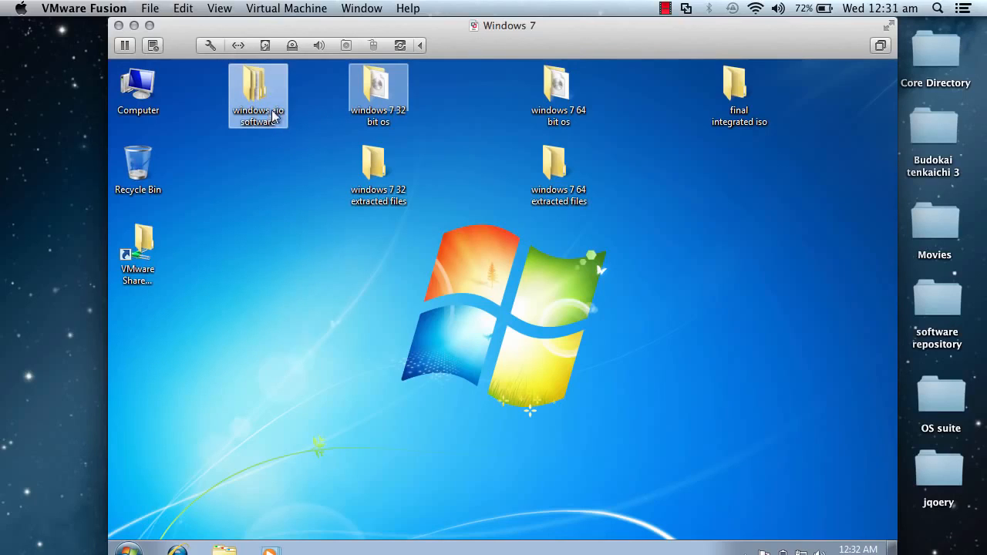
pyautogui.click(384, 85)
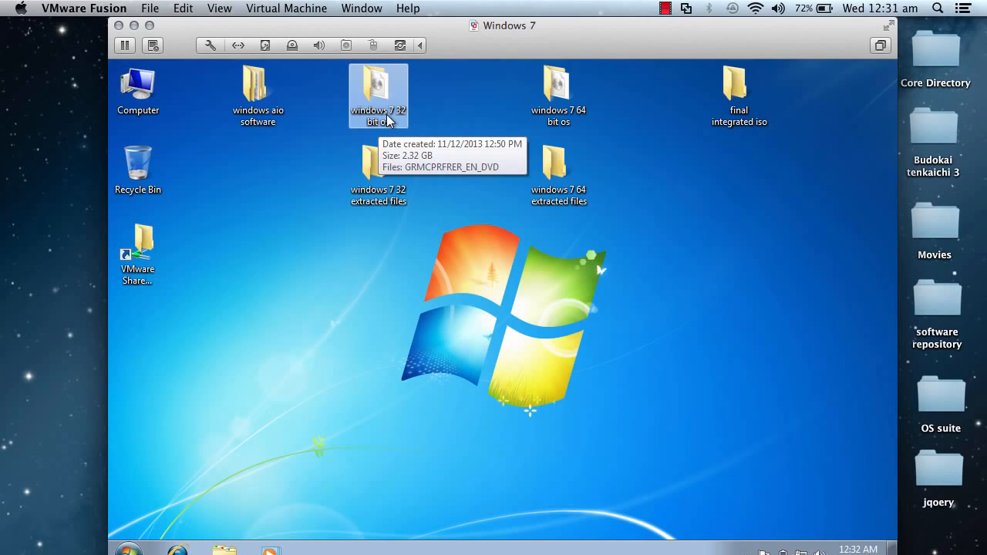
pyautogui.click(553, 105)
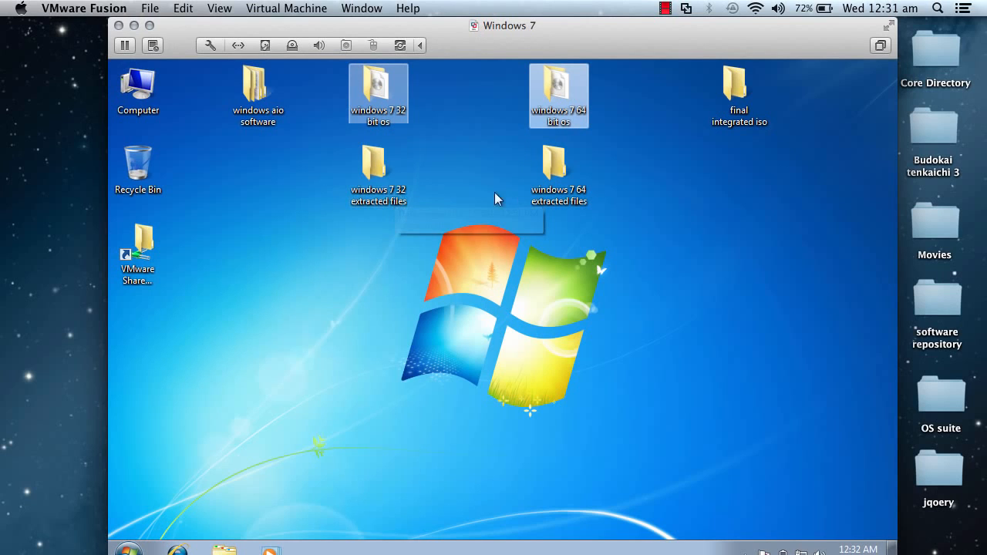
pyautogui.keyDown('ctrl'); pyautogui.click(396, 198); pyautogui.keyUp('ctrl')
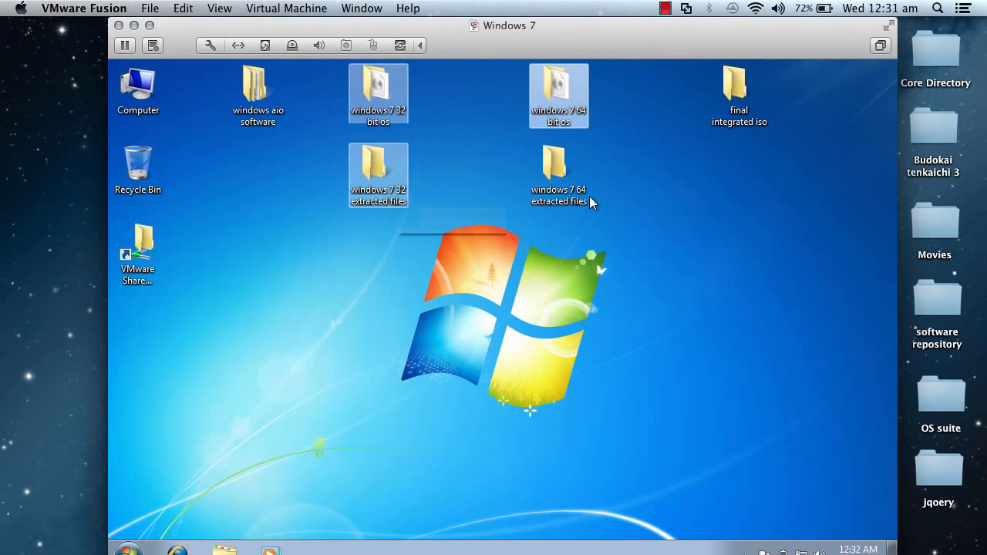
pyautogui.keyDown('ctrl'); pyautogui.click(744, 108); pyautogui.keyUp('ctrl')
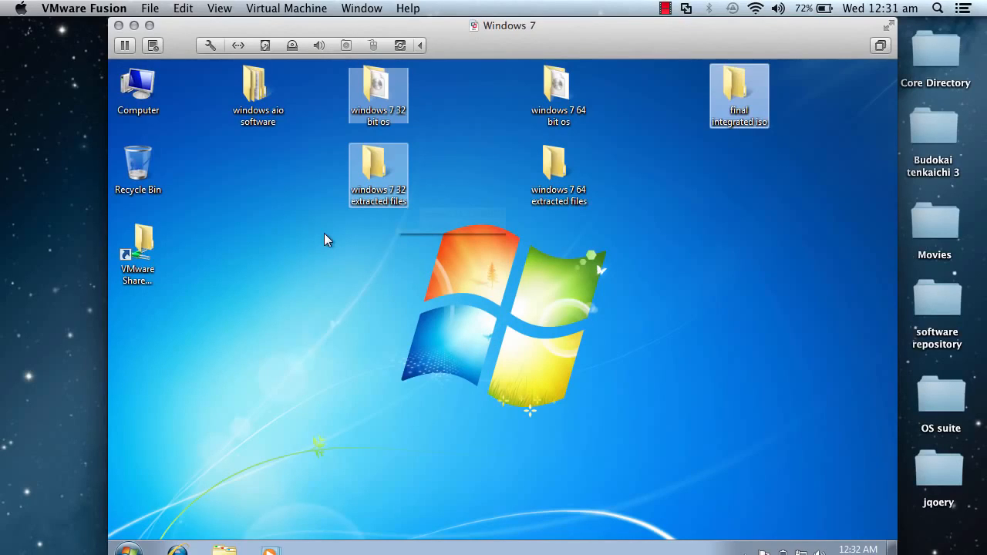
pyautogui.keyDown('ctrl'); pyautogui.click(376, 176); pyautogui.keyUp('ctrl')
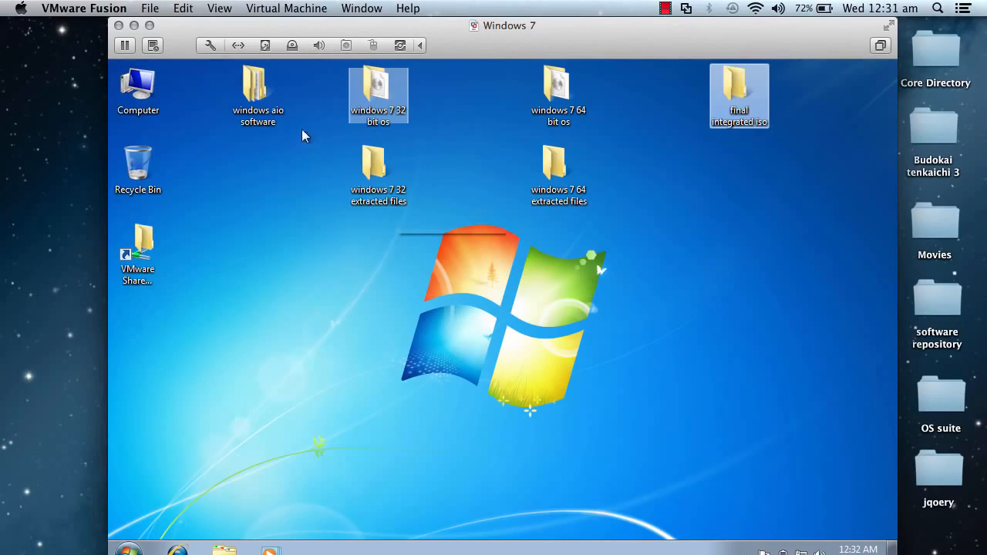
pyautogui.keyDown('ctrl'); pyautogui.click(284, 112); pyautogui.keyUp('ctrl')
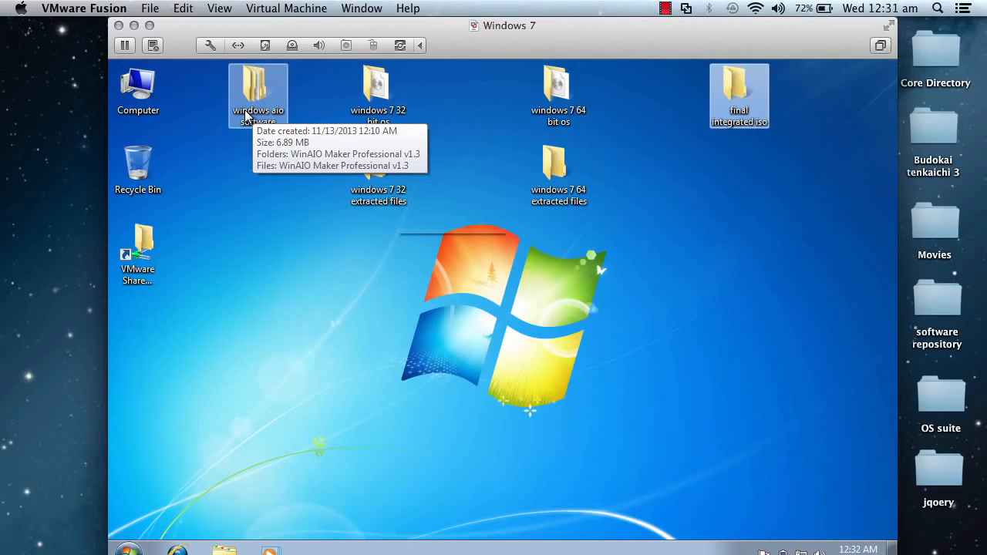
# Run WinAIO Maker Professional v1.3 as administrator from the "windows aio software" desktop folder and minimize the folder window
pyautogui.doubleClick(264, 115)
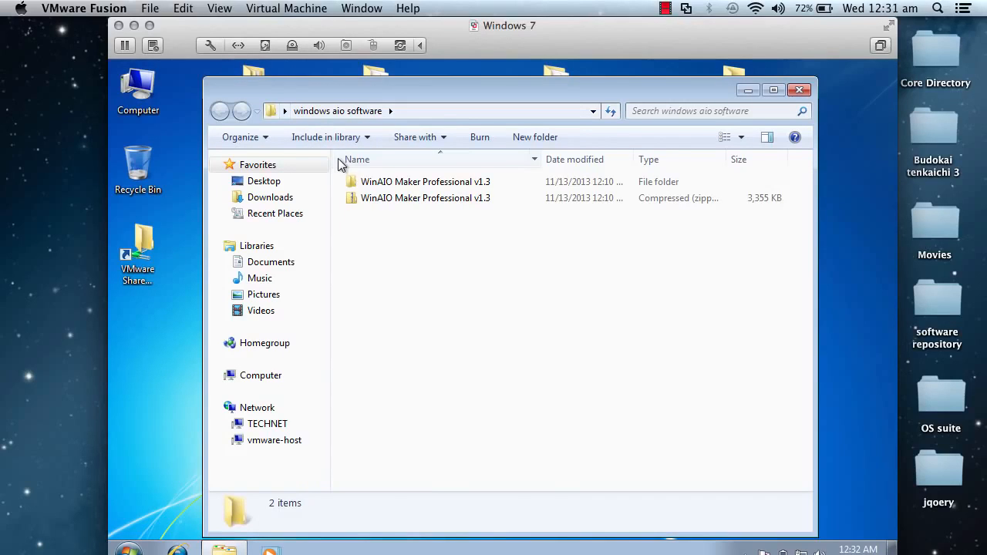
pyautogui.click(368, 183)
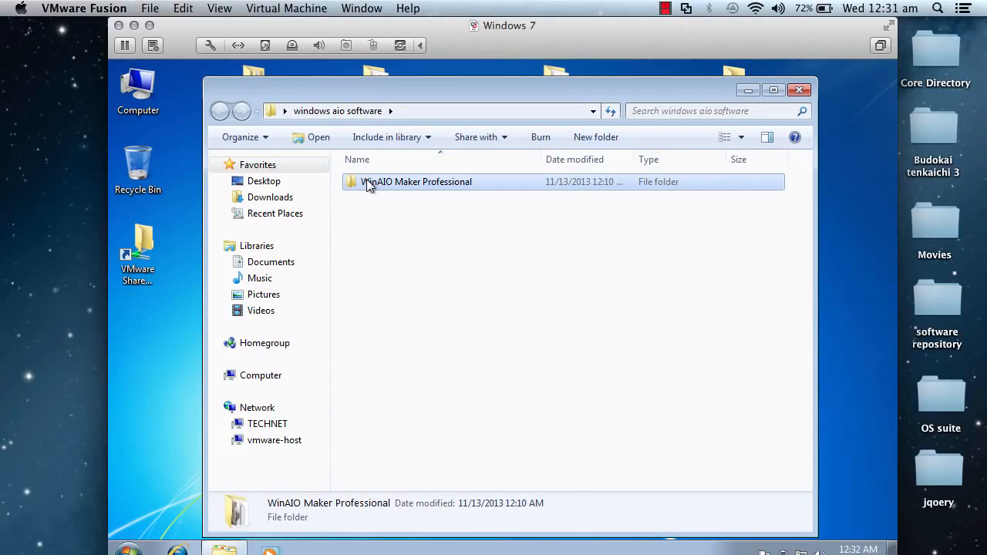
pyautogui.click(372, 200)
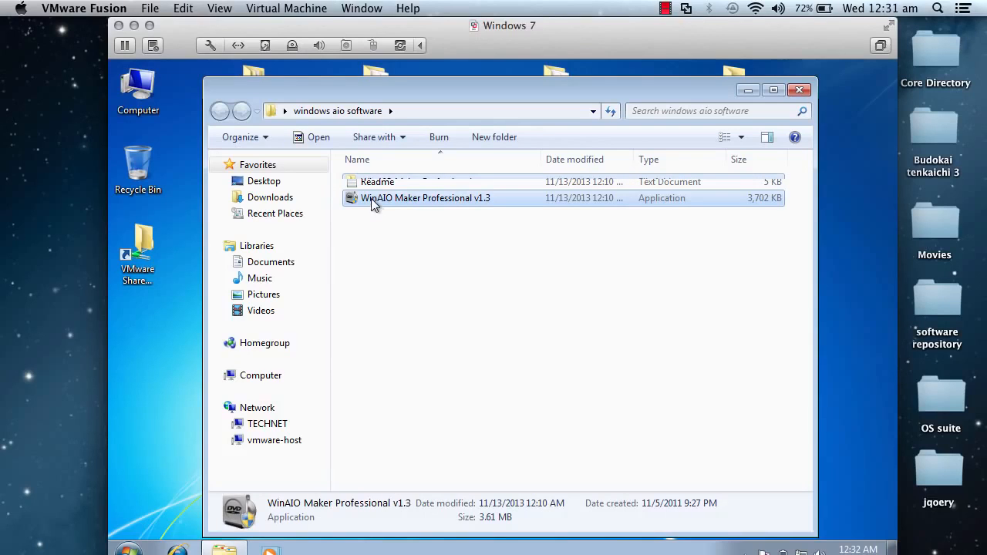
pyautogui.rightClick(371, 198)
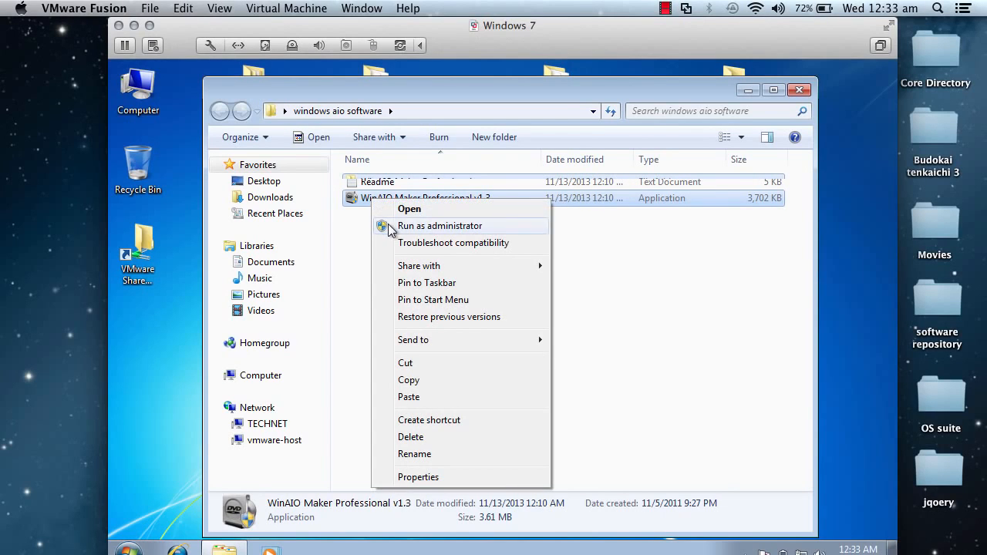
pyautogui.click(393, 227)
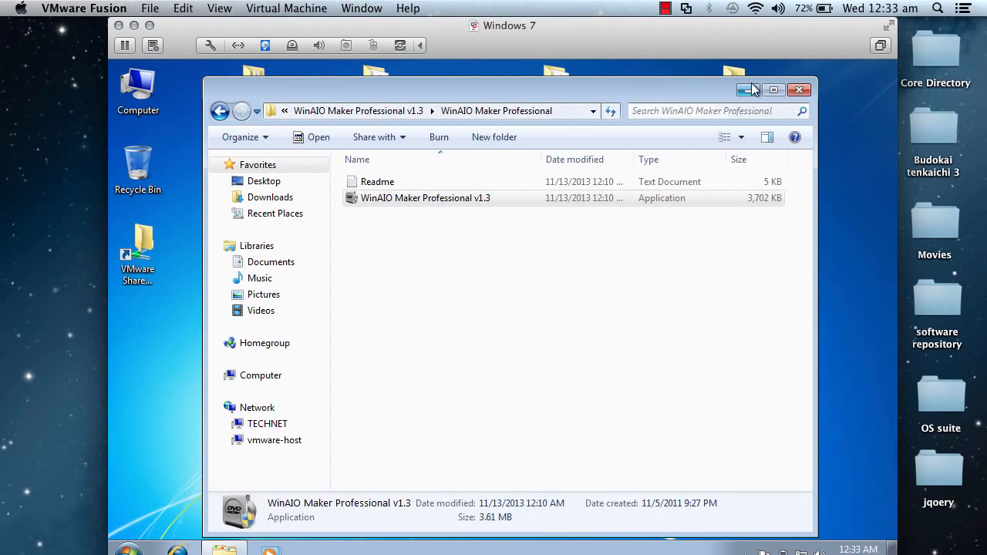
pyautogui.click(752, 86)
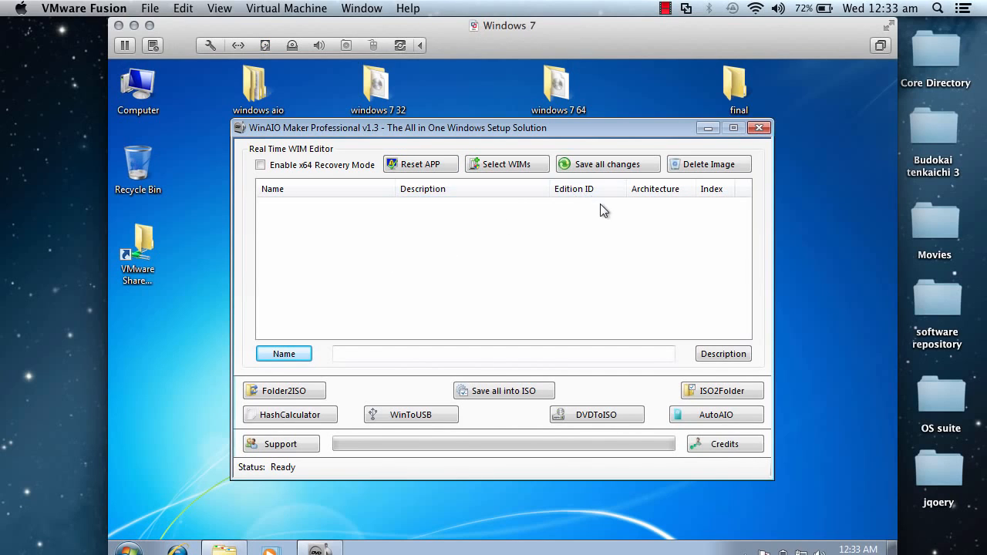
# Choose windows_pro_x32bit from the "windows 7 32 bit os" desktop folder as the source ISO in the ISO2Folder tool
pyautogui.click(691, 393)
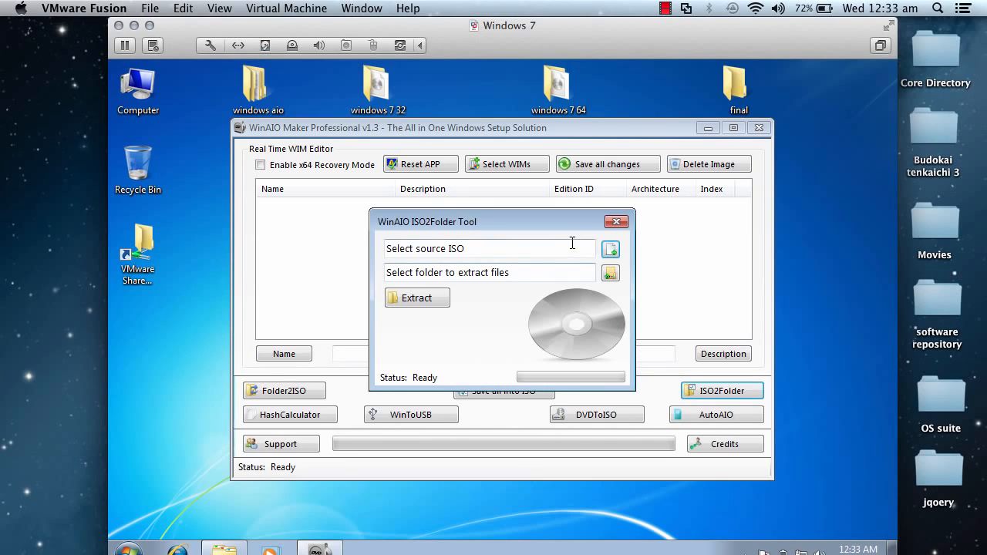
pyautogui.click(612, 250)
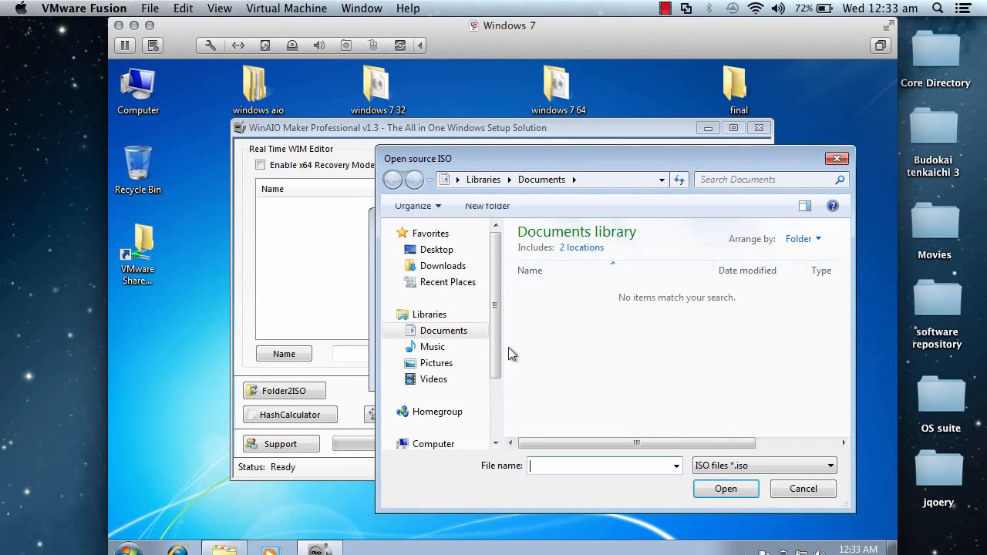
pyautogui.click(496, 406)
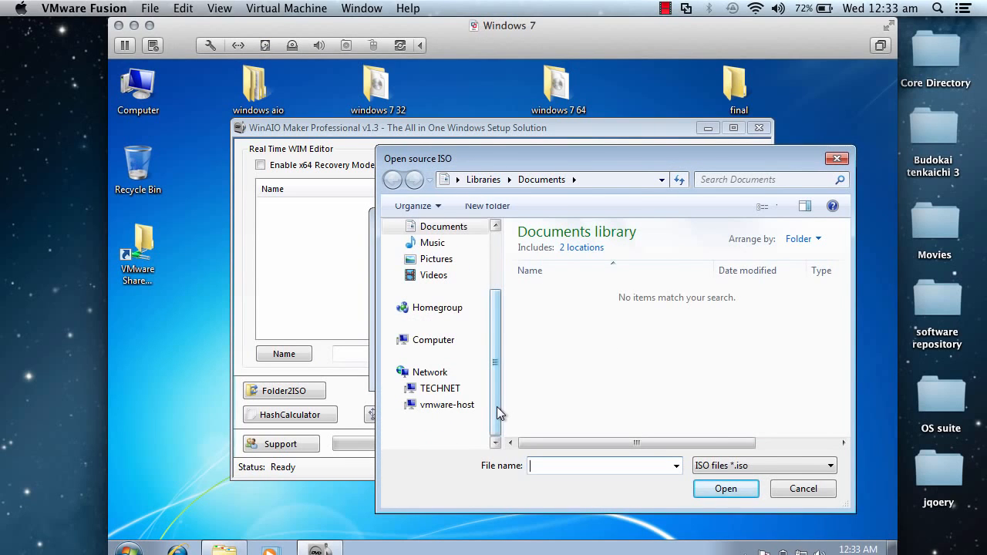
pyautogui.click(497, 281)
pyautogui.click(455, 250)
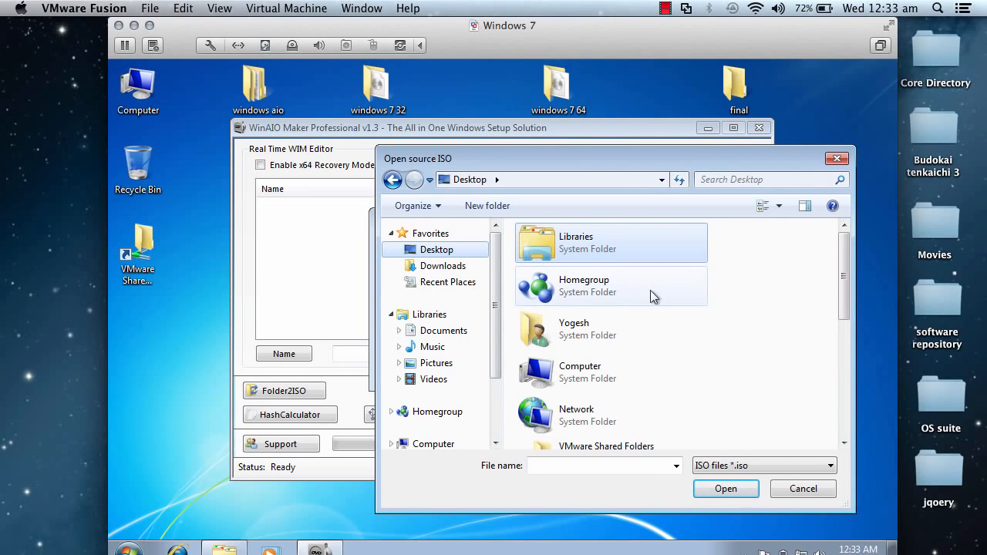
pyautogui.scroll(-5, 834, 271)
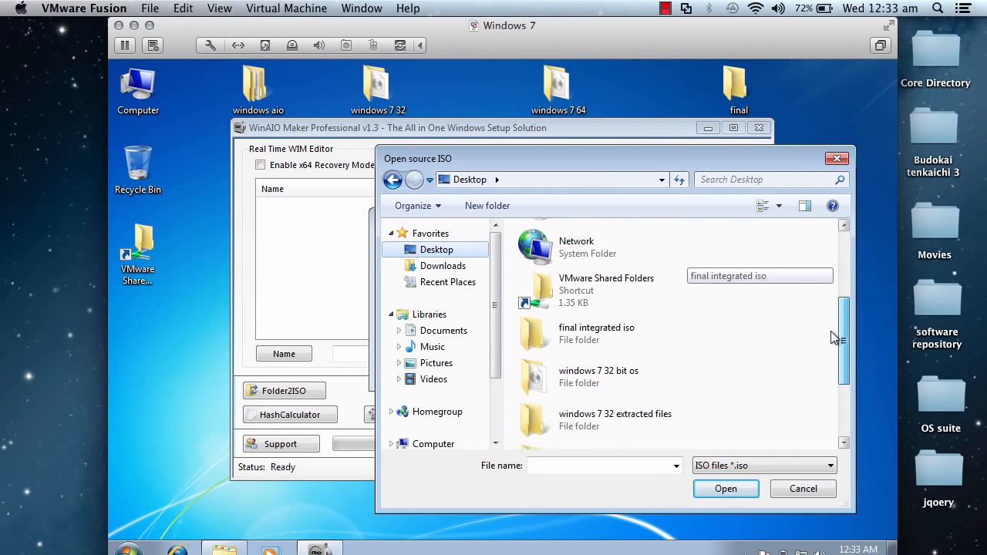
pyautogui.doubleClick(567, 355)
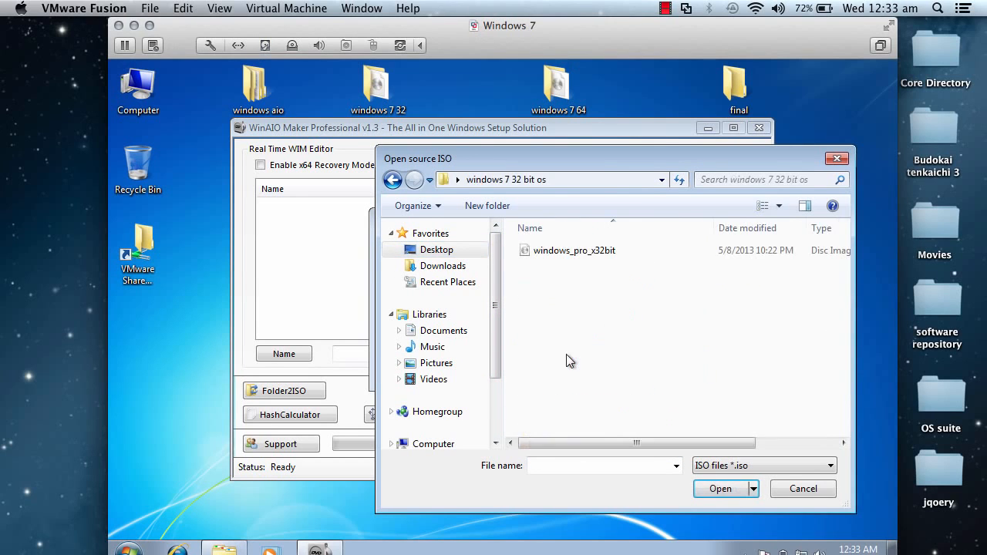
pyautogui.click(581, 252)
pyautogui.doubleClick(581, 252)
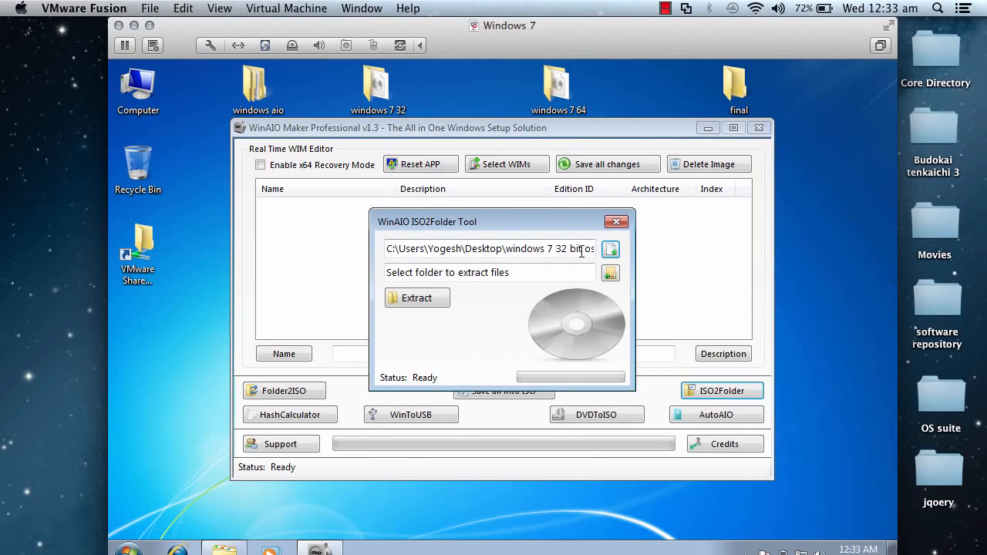
# Set "windows 7 32 extracted files" as the destination folder and extract the 32-bit ISO into it
pyautogui.click(610, 279)
pyautogui.moveTo(610, 285); pyautogui.dragTo(609, 336)
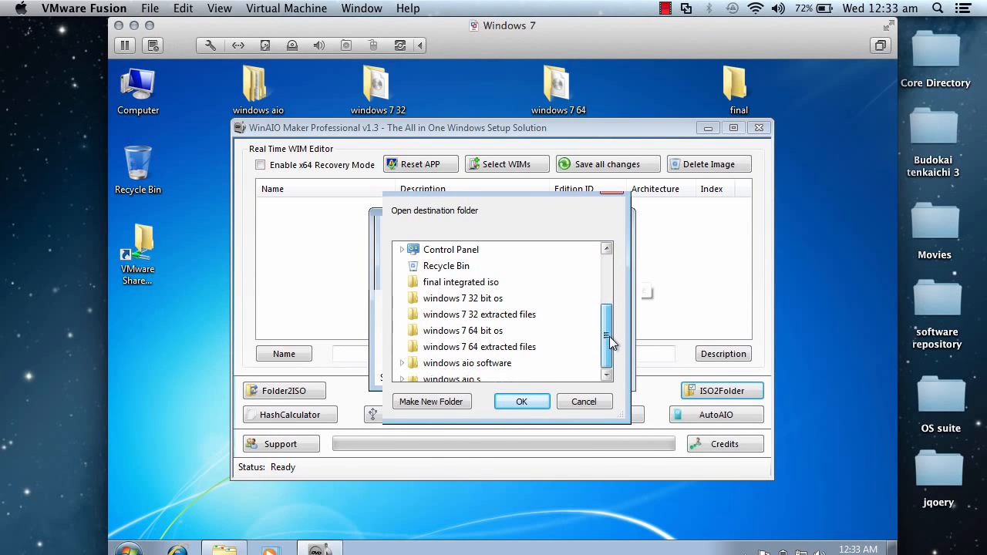
pyautogui.click(529, 322)
pyautogui.click(523, 402)
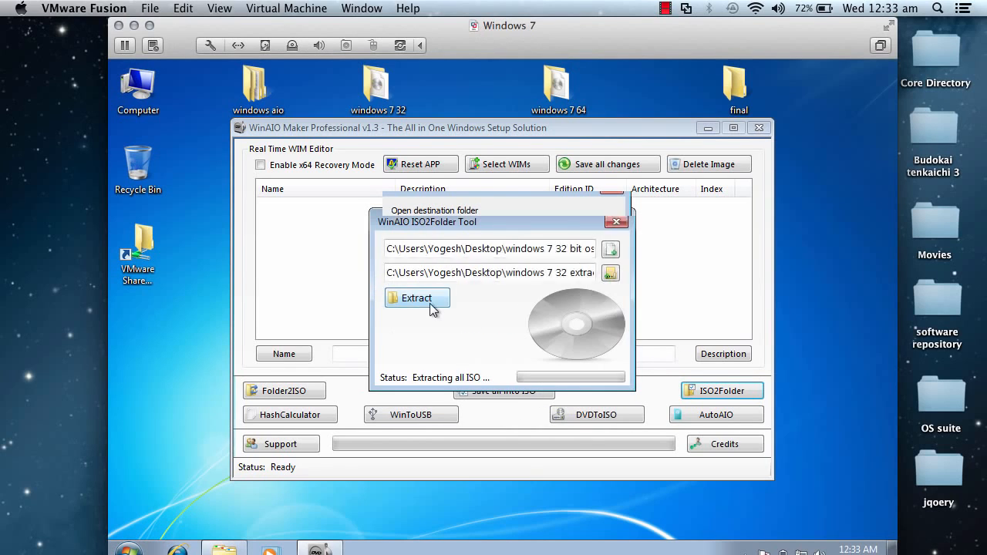
pyautogui.click(431, 305)
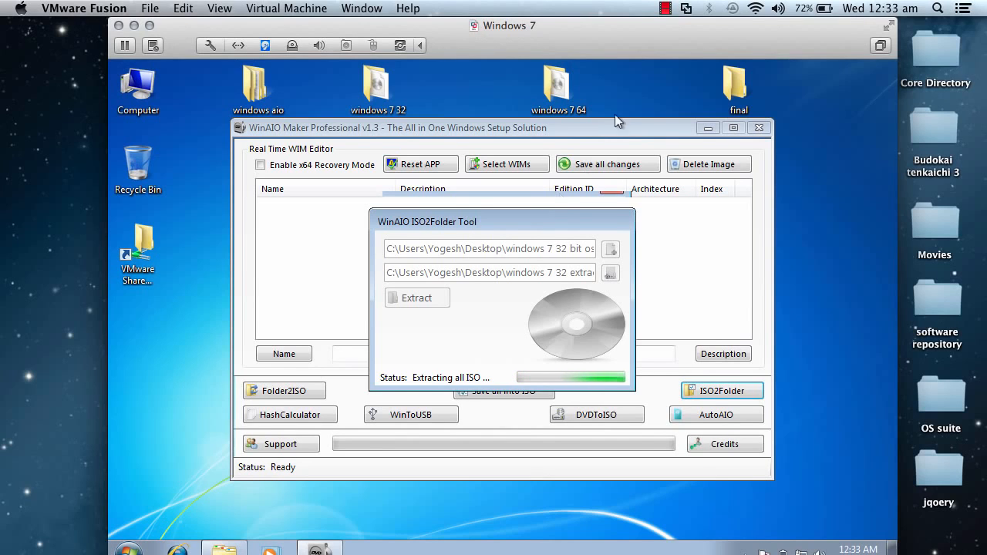
pyautogui.click(663, 7)
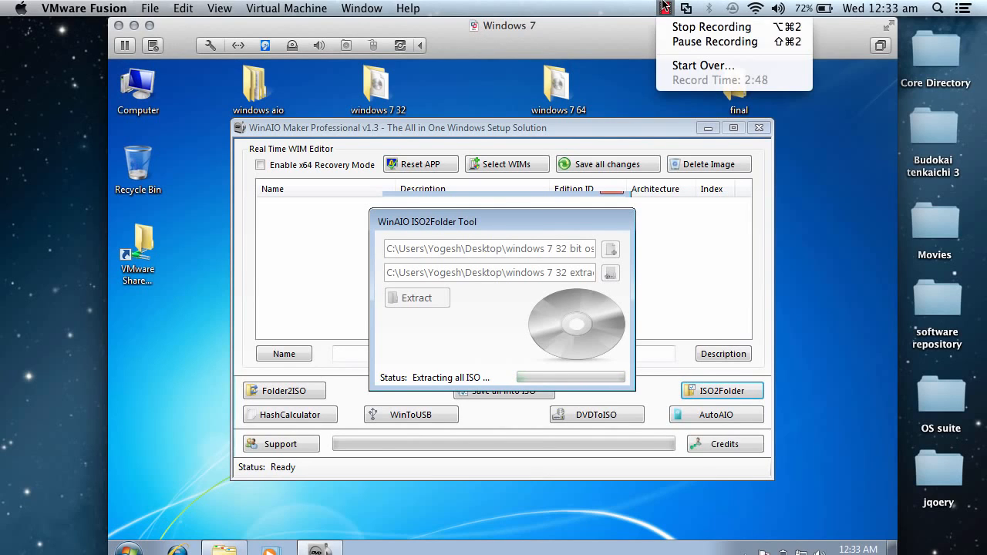
pyautogui.click(686, 42)
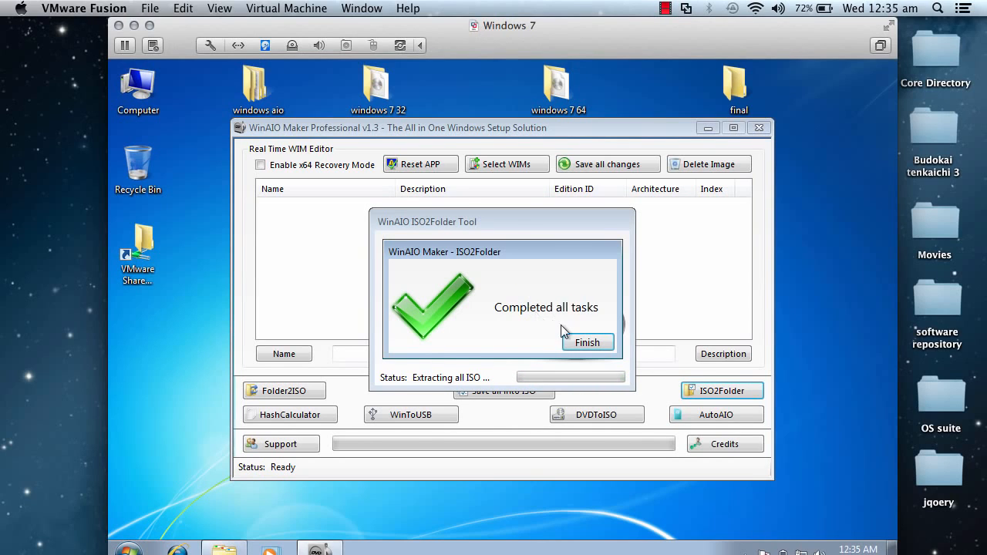
# Close the finished 32-bit extraction and choose windows_pro_x64bit from the "windows 7 64 bit os" folder as source ISO in a new ISO2Folder session
pyautogui.click(573, 342)
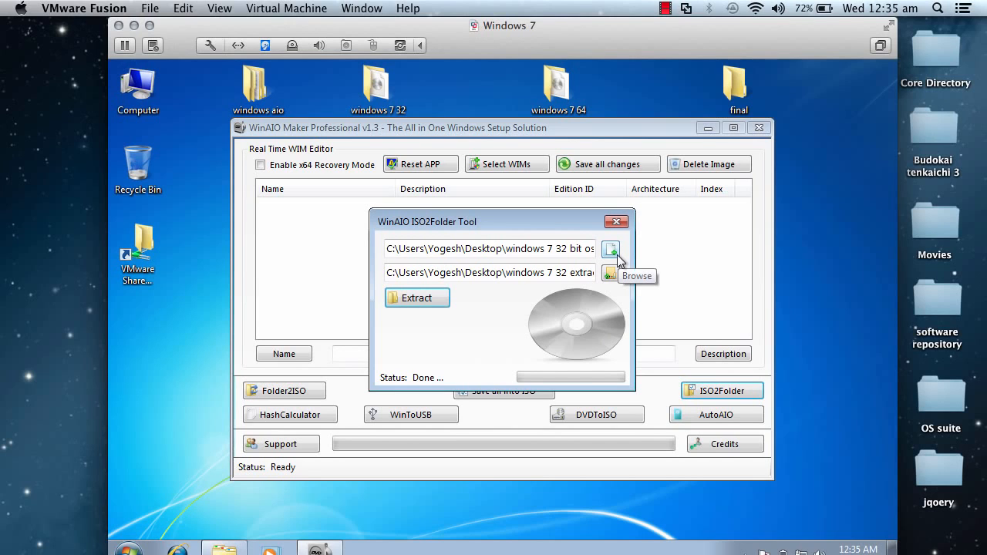
pyautogui.click(616, 222)
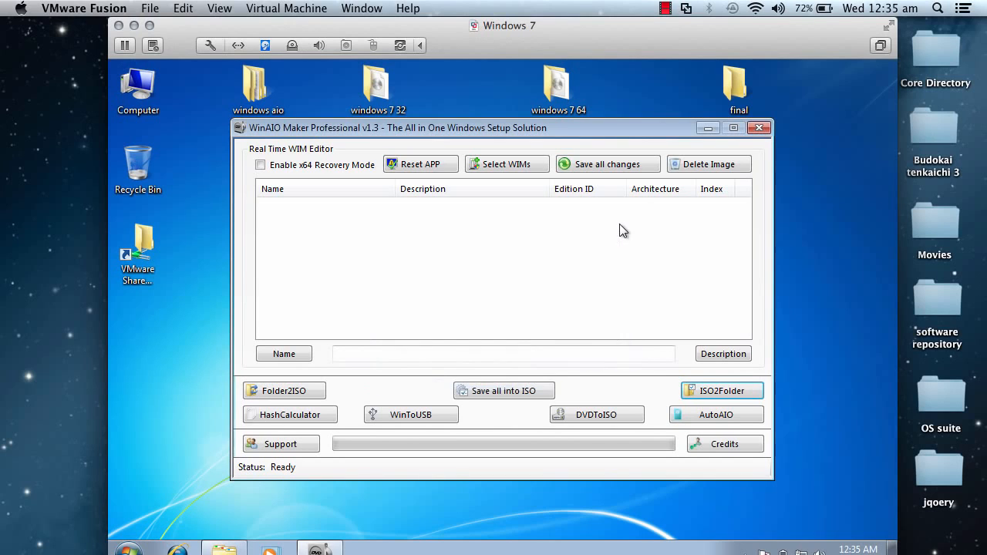
pyautogui.click(717, 393)
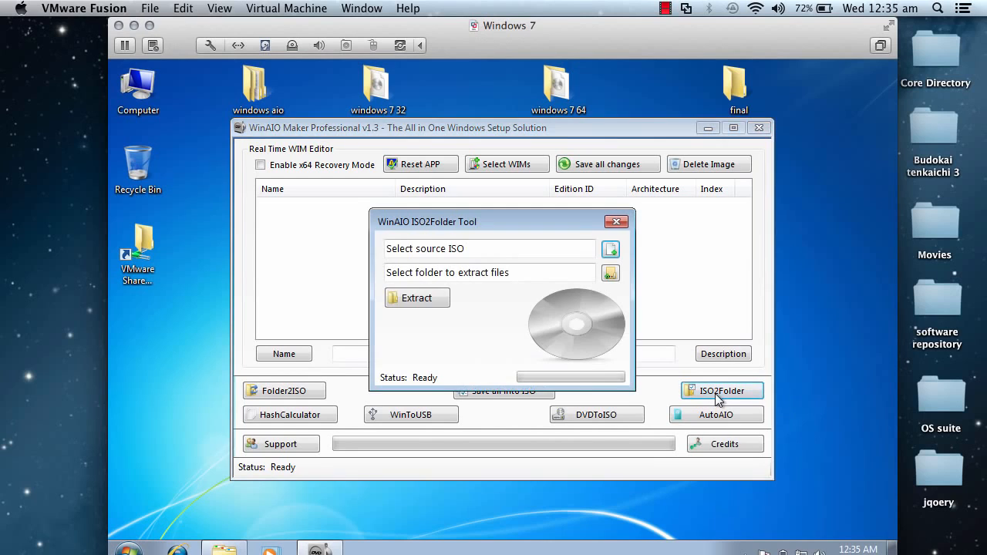
pyautogui.click(612, 249)
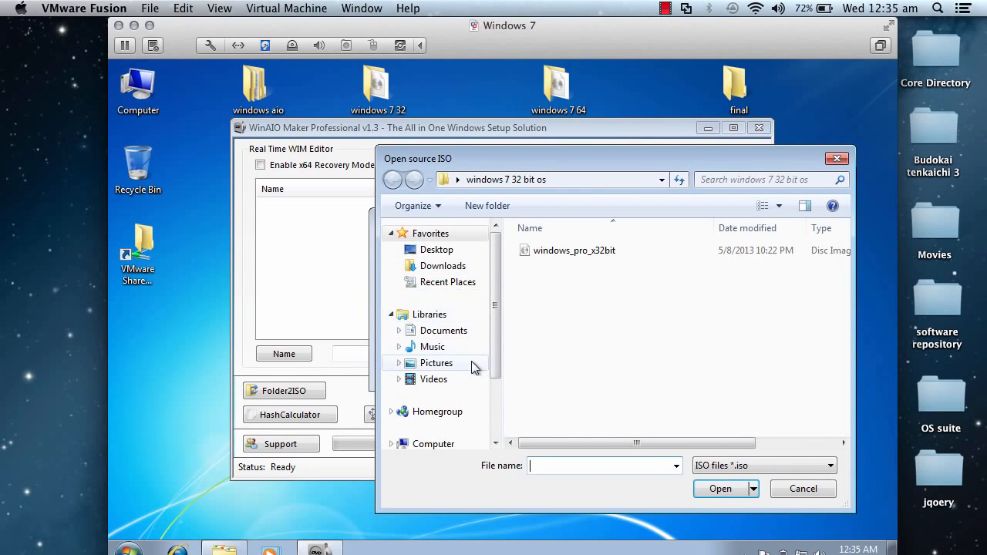
pyautogui.click(457, 253)
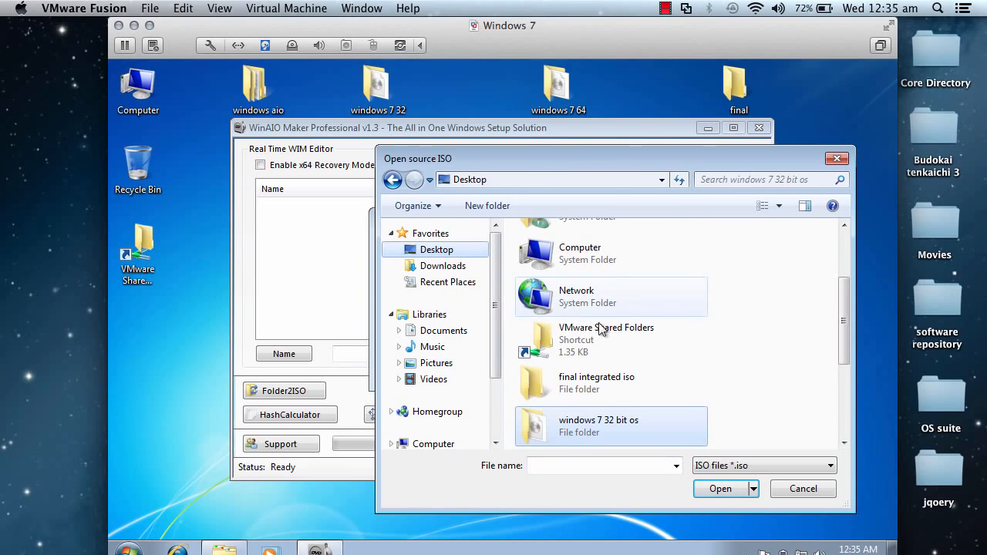
pyautogui.moveTo(844, 357); pyautogui.dragTo(844, 413)
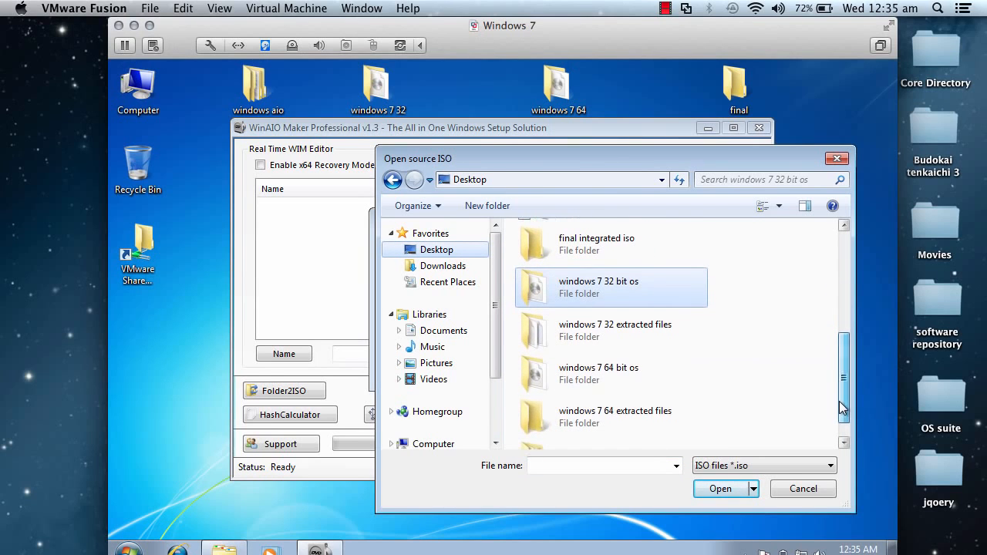
pyautogui.doubleClick(594, 378)
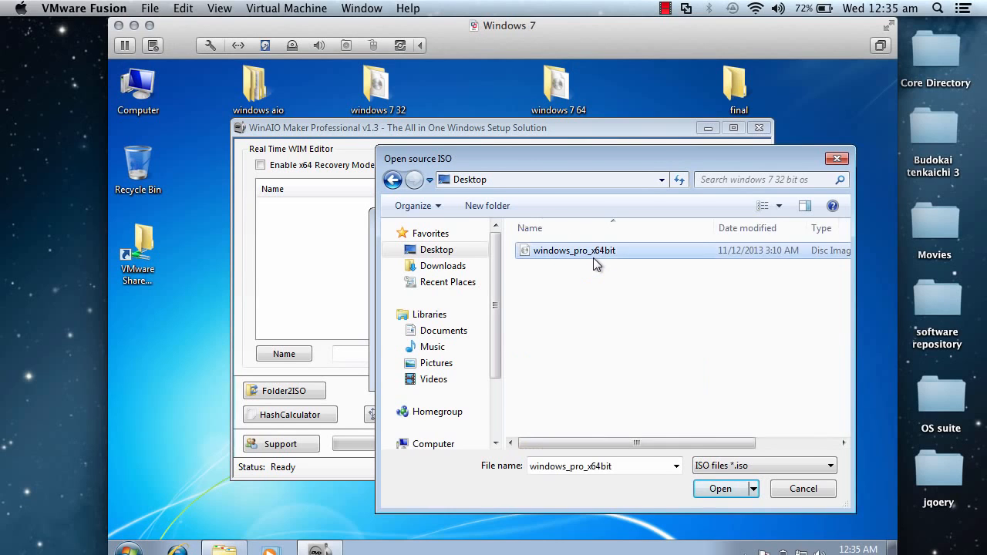
pyautogui.doubleClick(594, 262)
# Set "windows 7 64 extracted files" as the destination folder and extract the 64-bit ISO into it
pyautogui.click(606, 279)
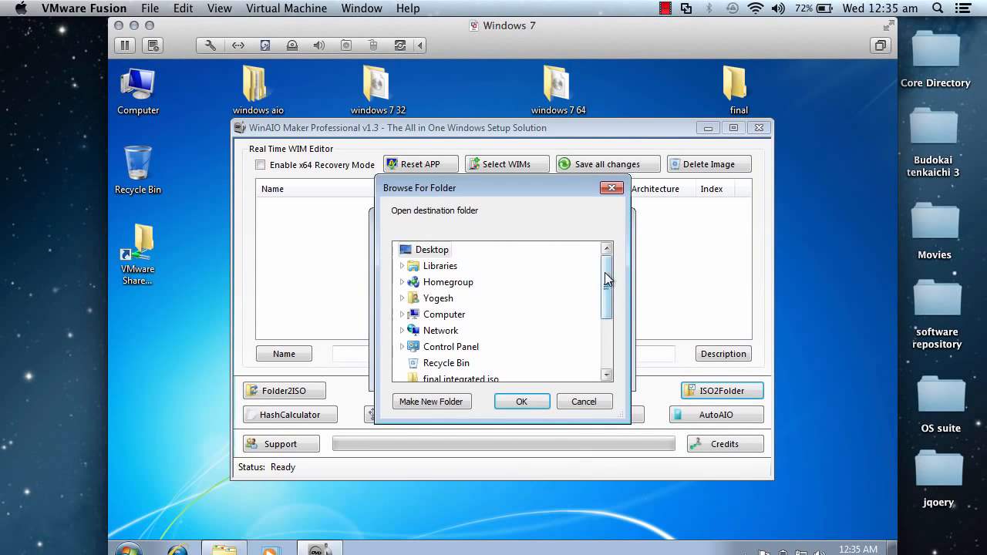
pyautogui.moveTo(606, 279); pyautogui.dragTo(609, 328)
pyautogui.click(521, 348)
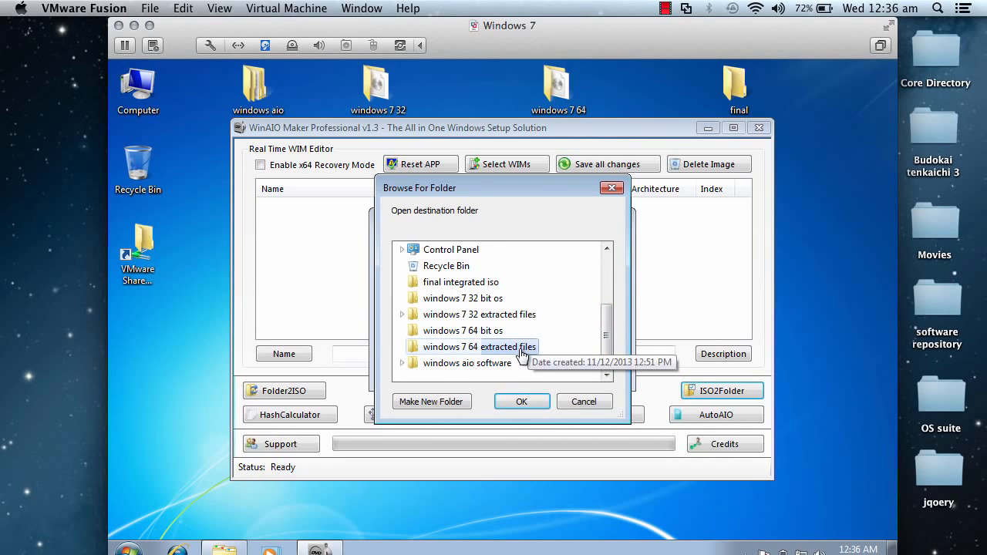
pyautogui.click(521, 402)
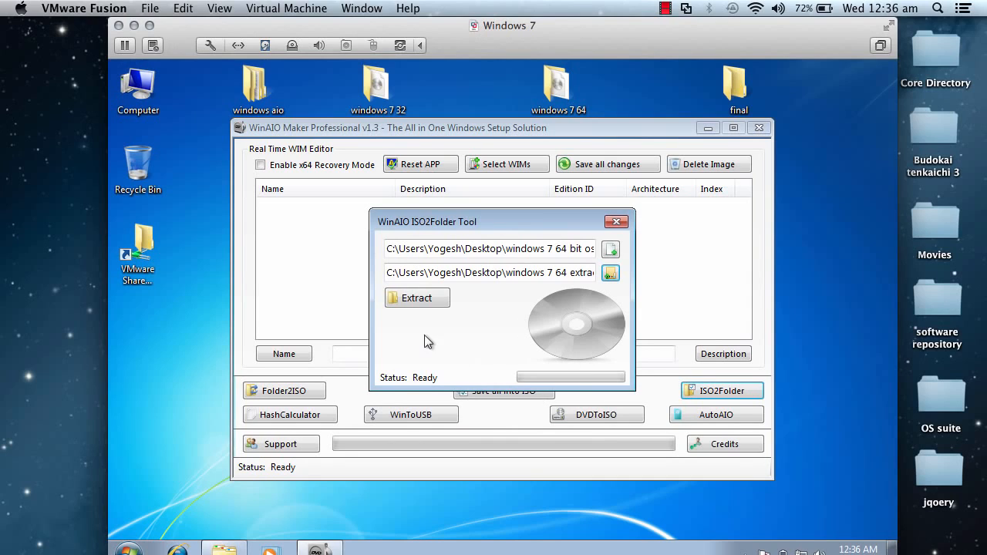
pyautogui.click(428, 302)
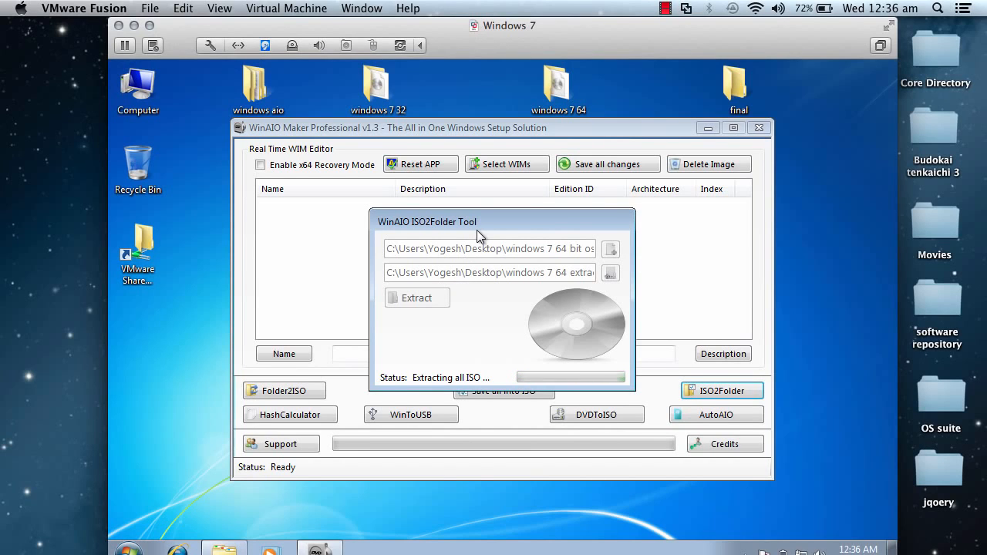
pyautogui.click(665, 9)
pyautogui.click(715, 41)
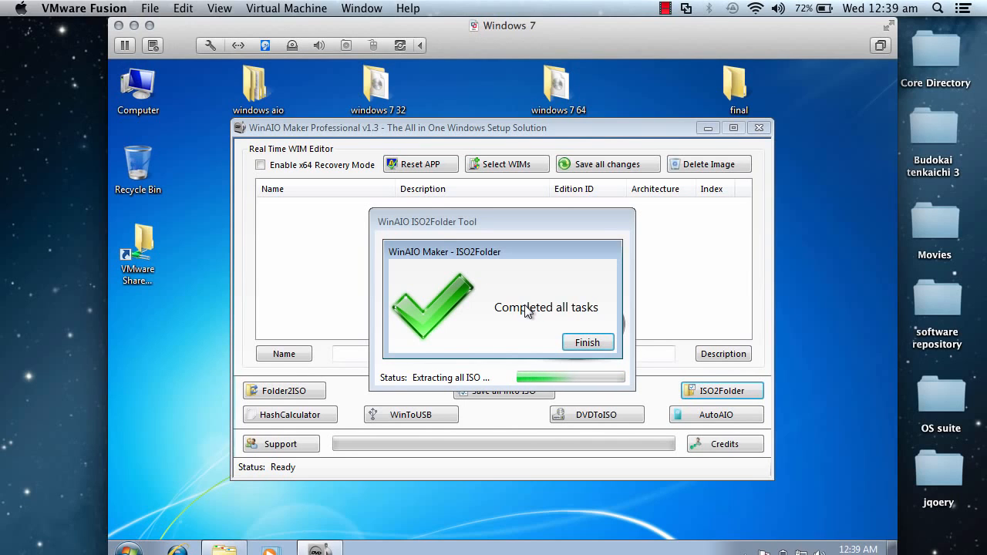
# Finish the 64-bit extraction, closing the ISO2Folder tool and minimizing WinAIO Maker Professional
pyautogui.click(584, 344)
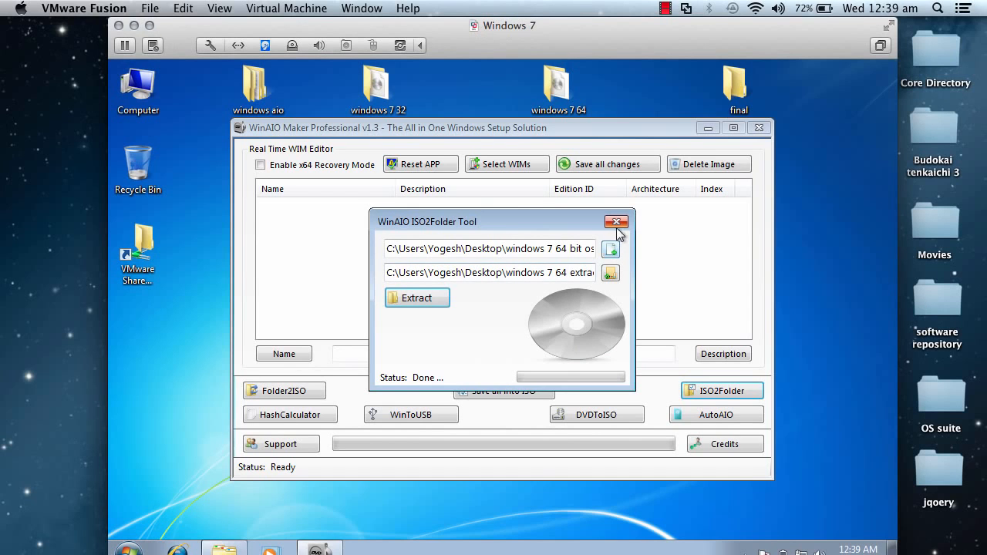
pyautogui.click(616, 227)
pyautogui.click(705, 128)
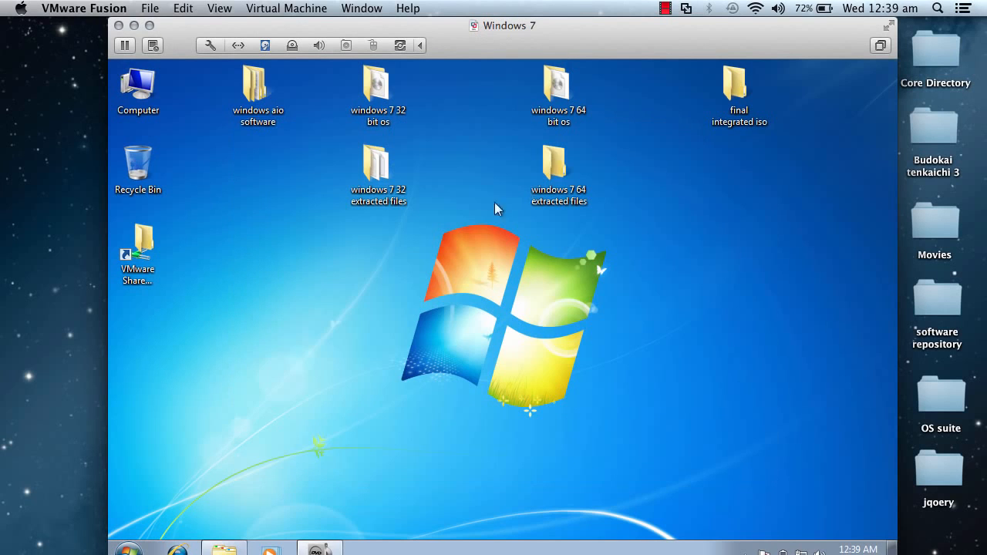
# Check the contents of the "windows 7 32 extracted files" and "windows 7 64 extracted files" folders, including the 64-bit sources folder
pyautogui.doubleClick(376, 192)
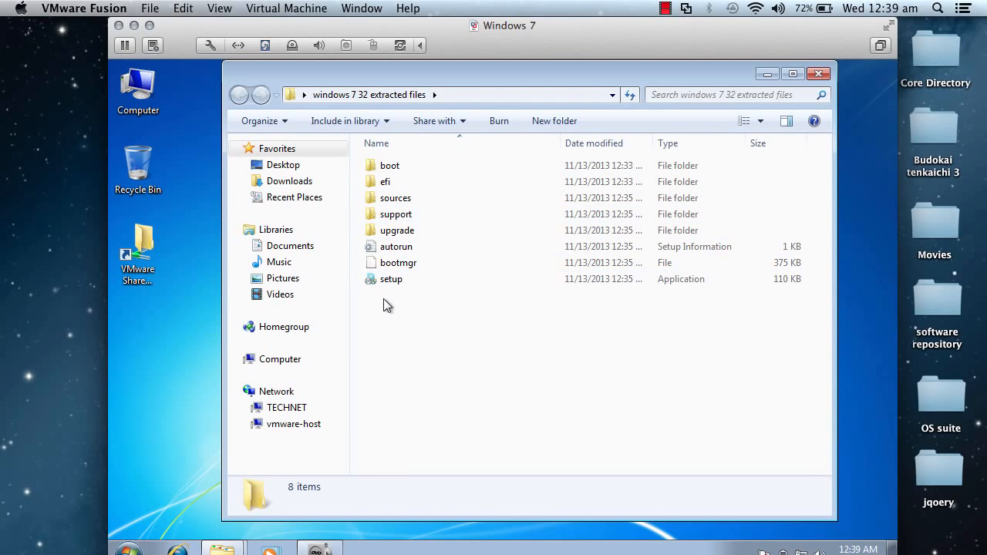
pyautogui.click(815, 73)
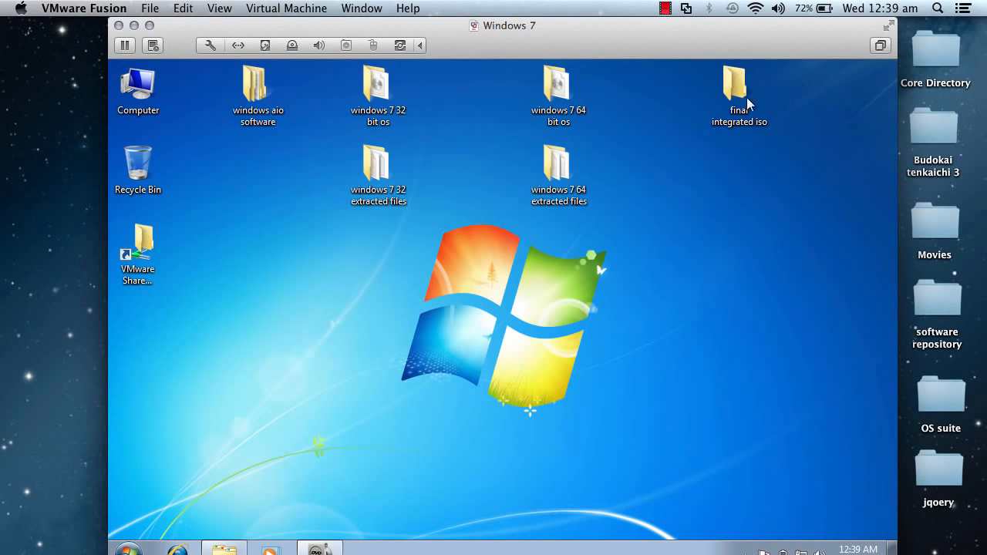
pyautogui.doubleClick(578, 198)
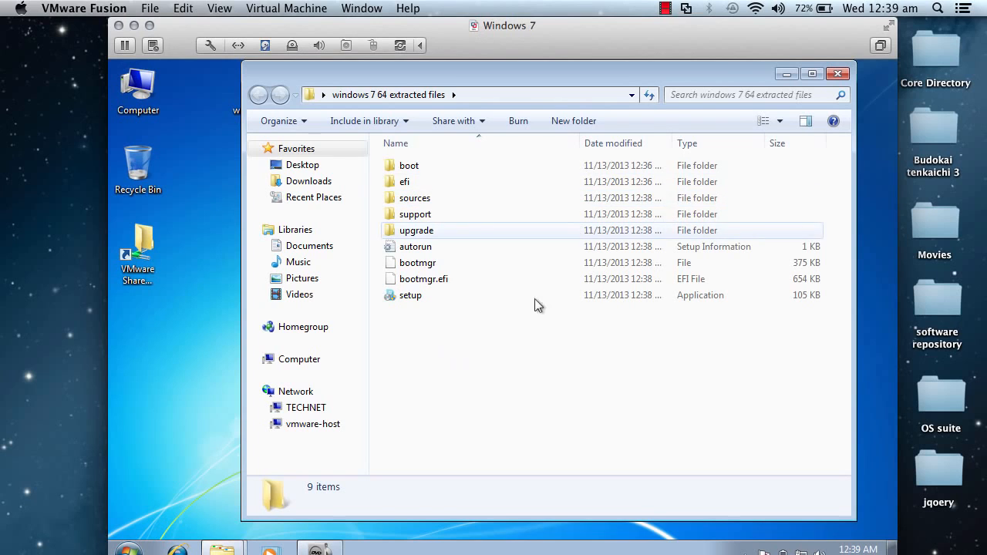
pyautogui.doubleClick(520, 202)
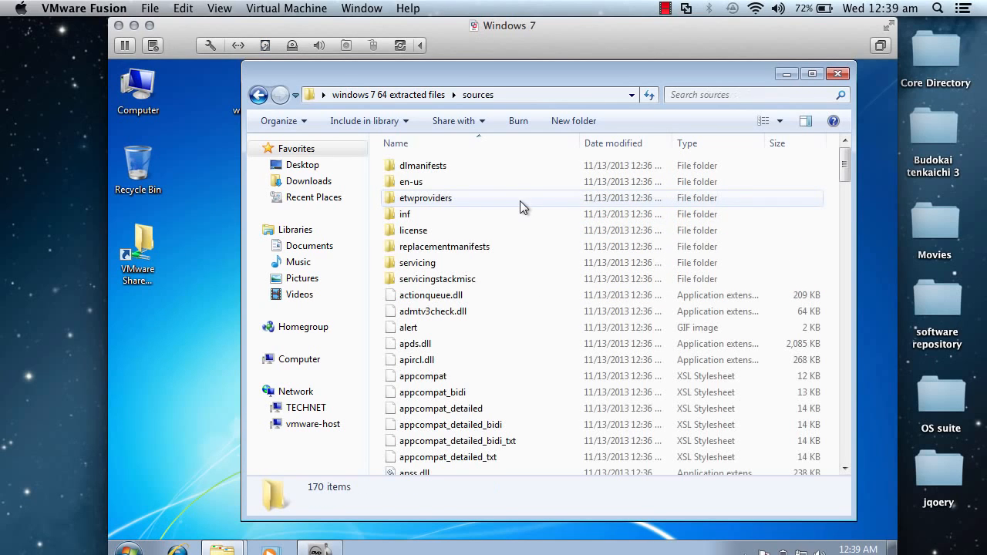
pyautogui.click(258, 94)
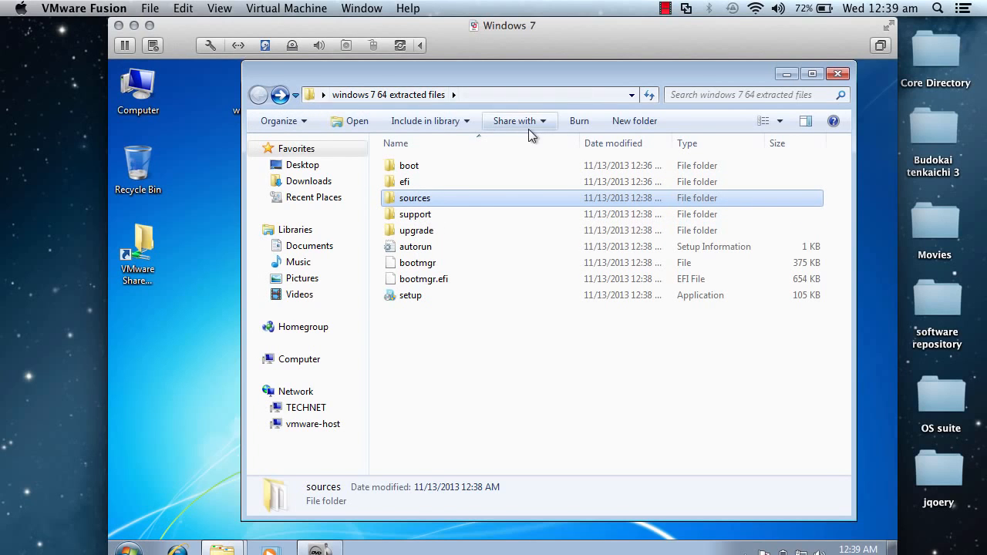
pyautogui.click(666, 15)
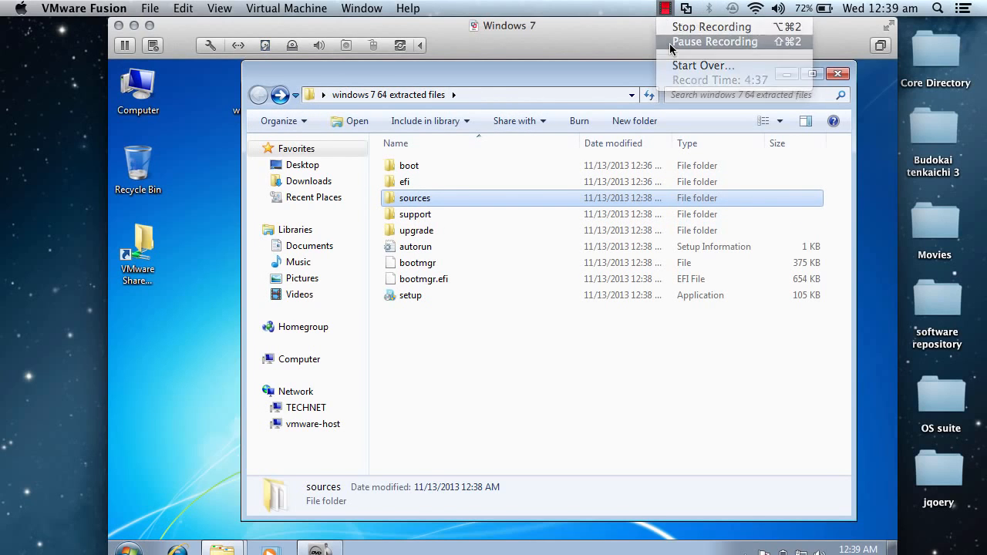
pyautogui.click(670, 43)
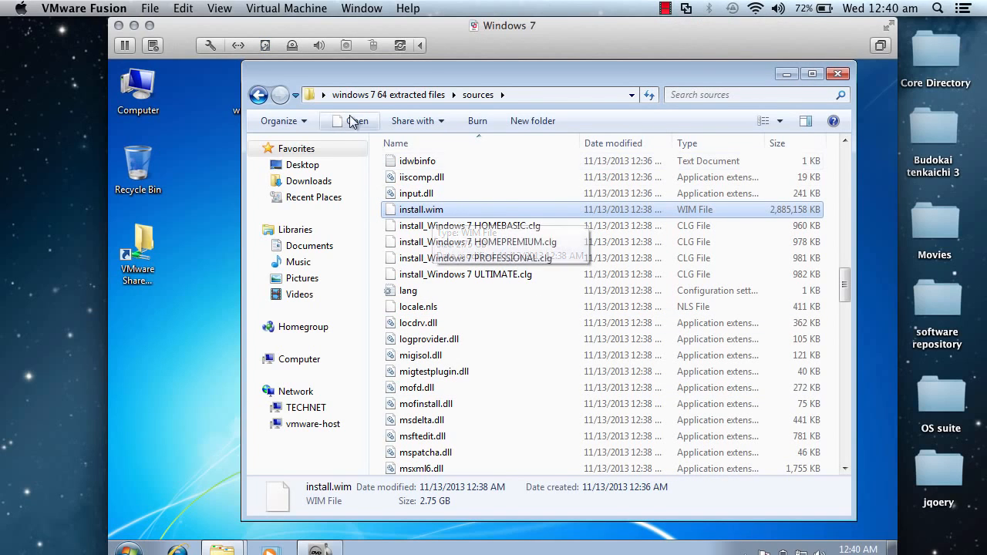
# Compare the top-level contents of the "windows 7 64 extracted files" and "windows 7 32 extracted files" folders and close their windows
pyautogui.click(258, 94)
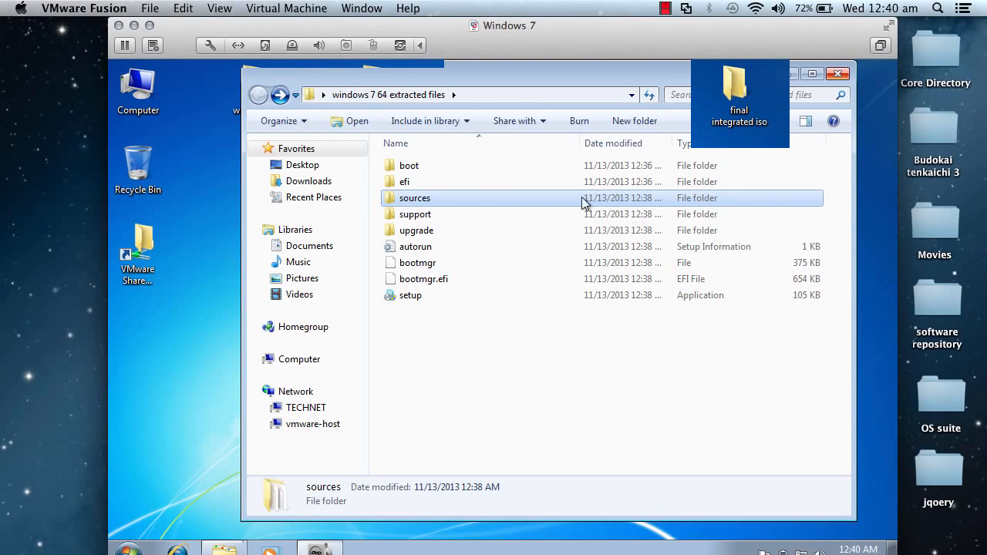
pyautogui.doubleClick(357, 199)
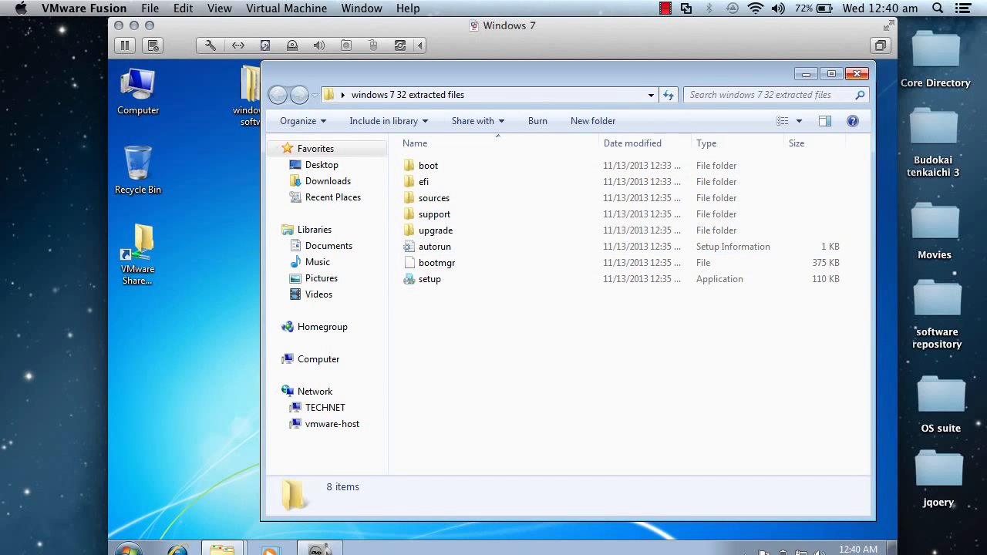
pyautogui.click(856, 73)
pyautogui.doubleClick(547, 191)
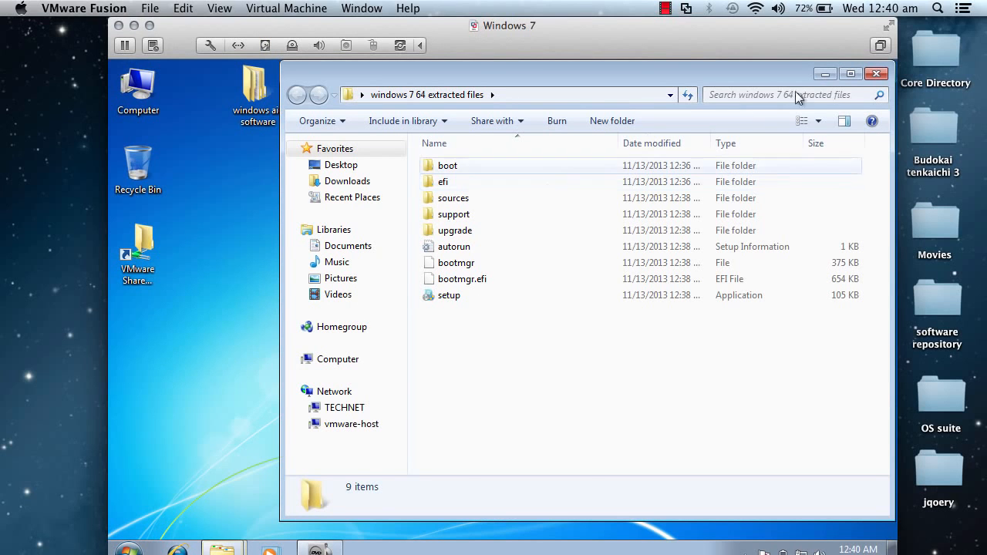
pyautogui.click(876, 74)
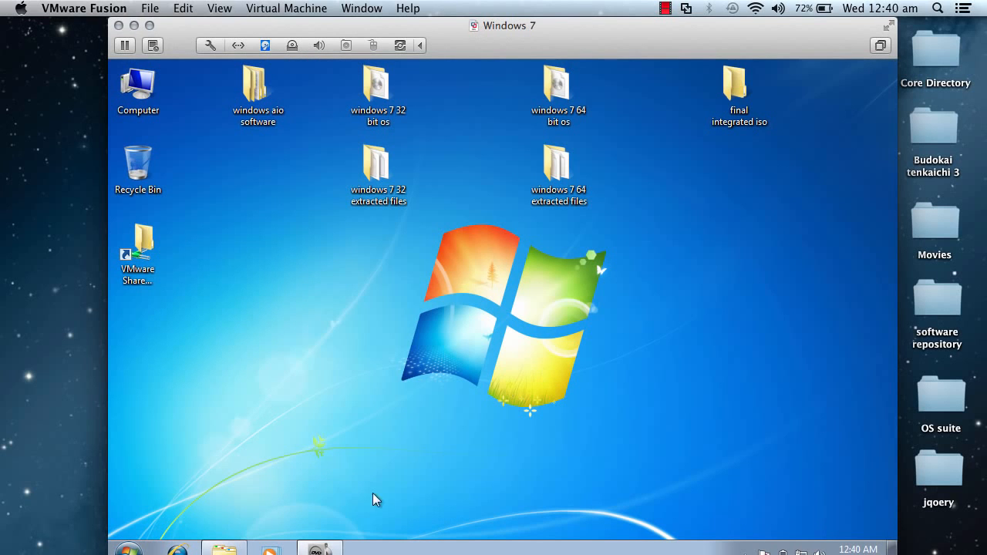
# Restore WinAIO Maker Professional and load install.wim from the sources folder of "windows 7 32 extracted files" into the WIM editor
pyautogui.click(321, 550)
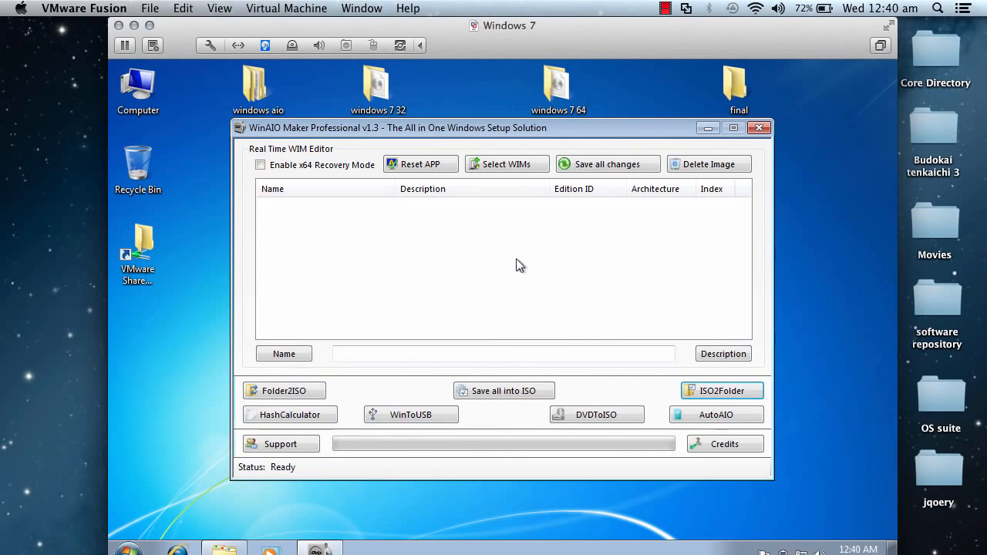
pyautogui.click(508, 165)
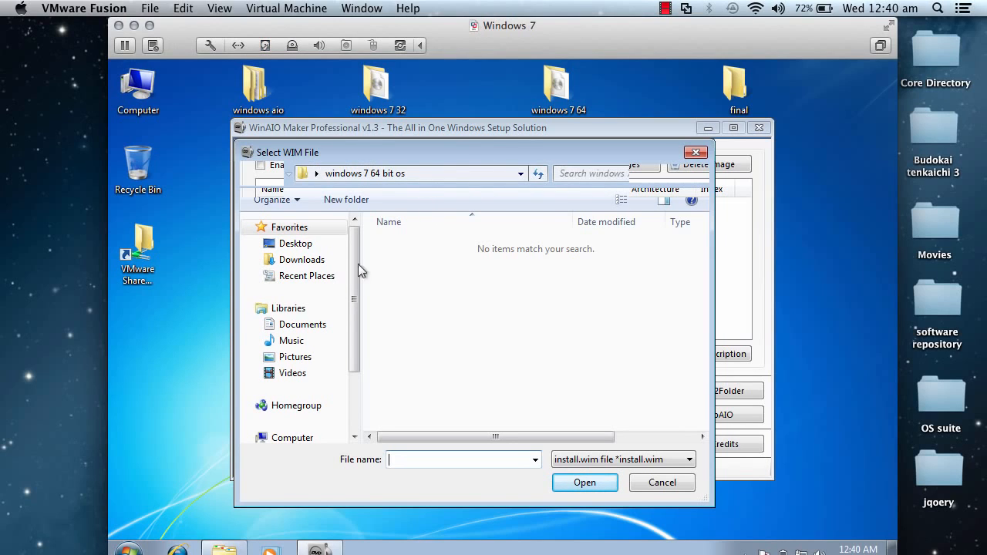
pyautogui.click(305, 243)
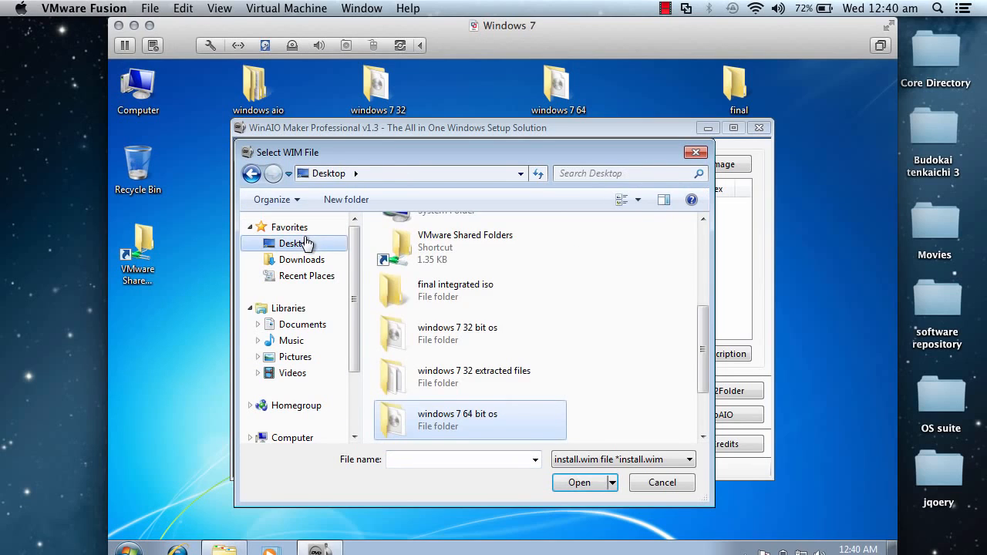
pyautogui.click(505, 327)
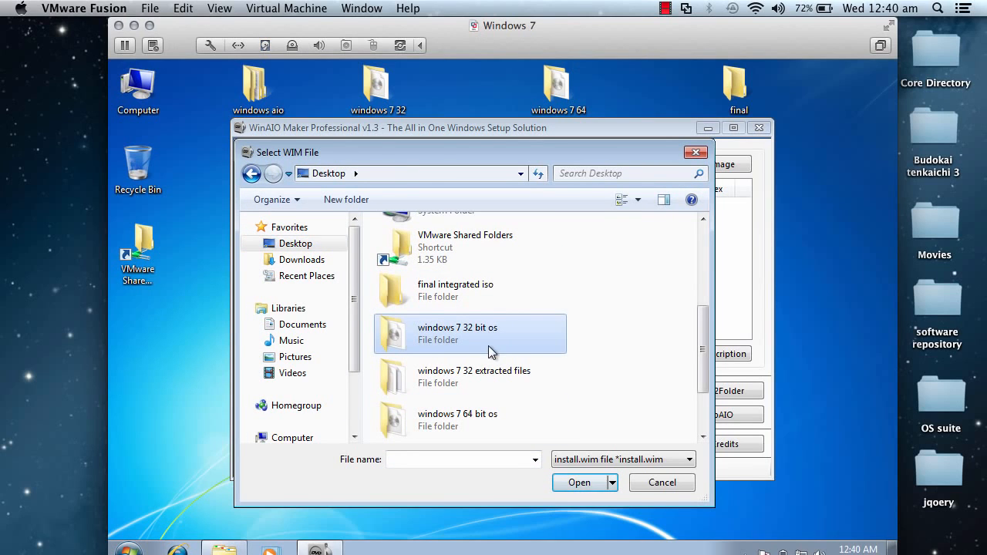
pyautogui.doubleClick(484, 376)
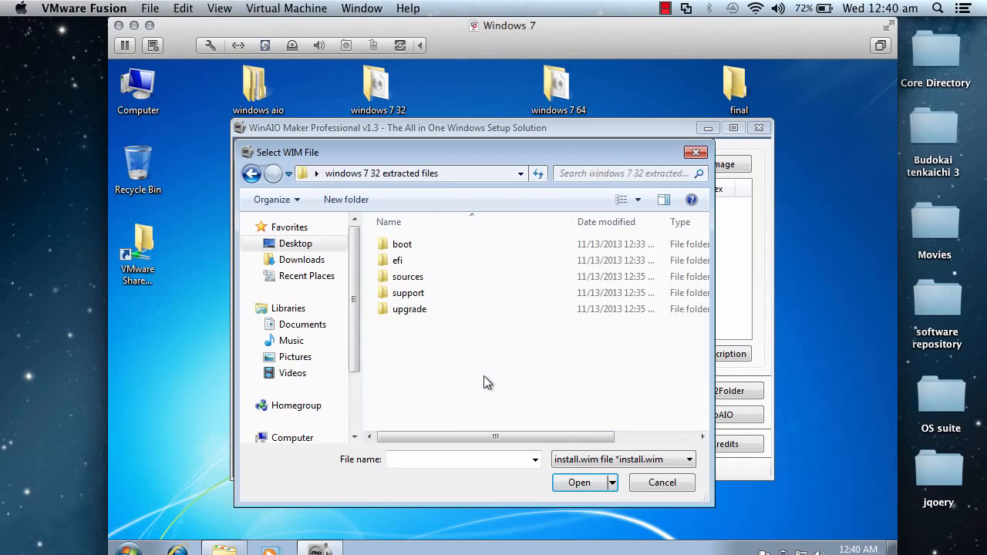
pyautogui.doubleClick(409, 277)
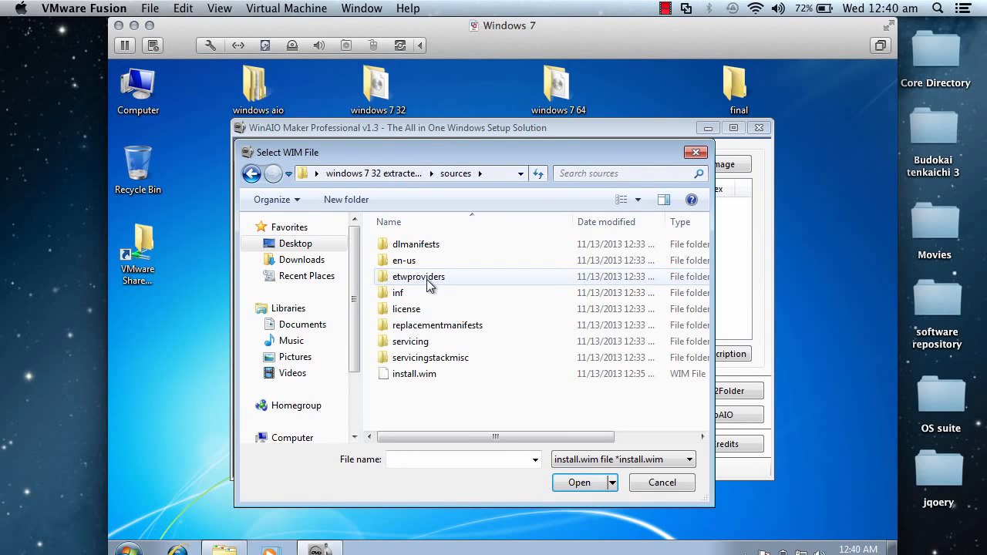
pyautogui.click(414, 376)
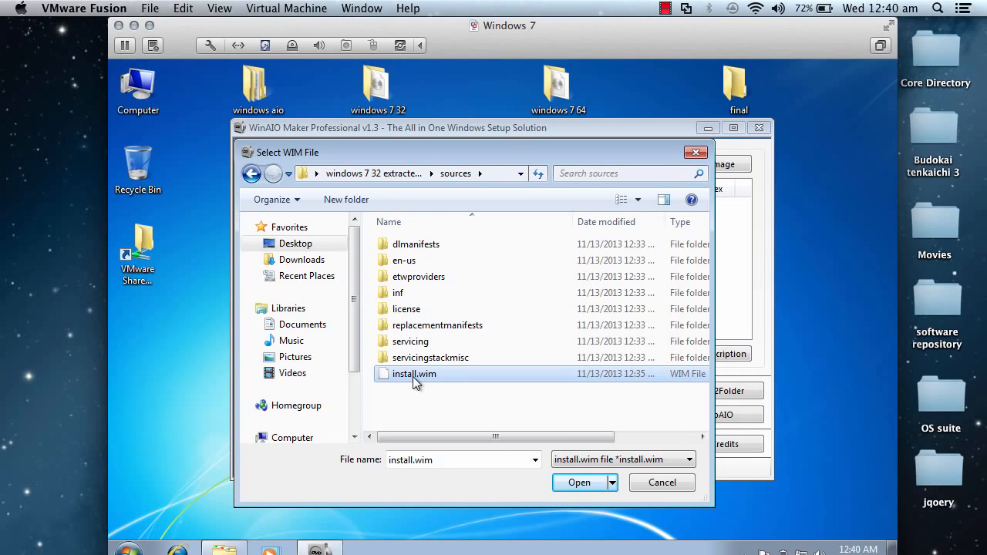
pyautogui.click(569, 483)
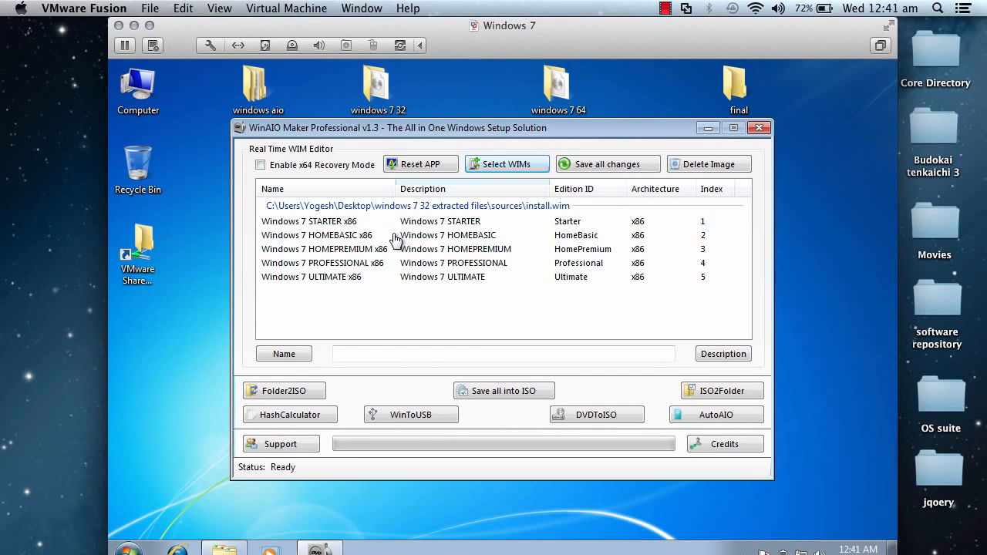
# Add install.wim from the sources folder of "windows 7 64 extracted files" to the WIM editor
pyautogui.click(489, 164)
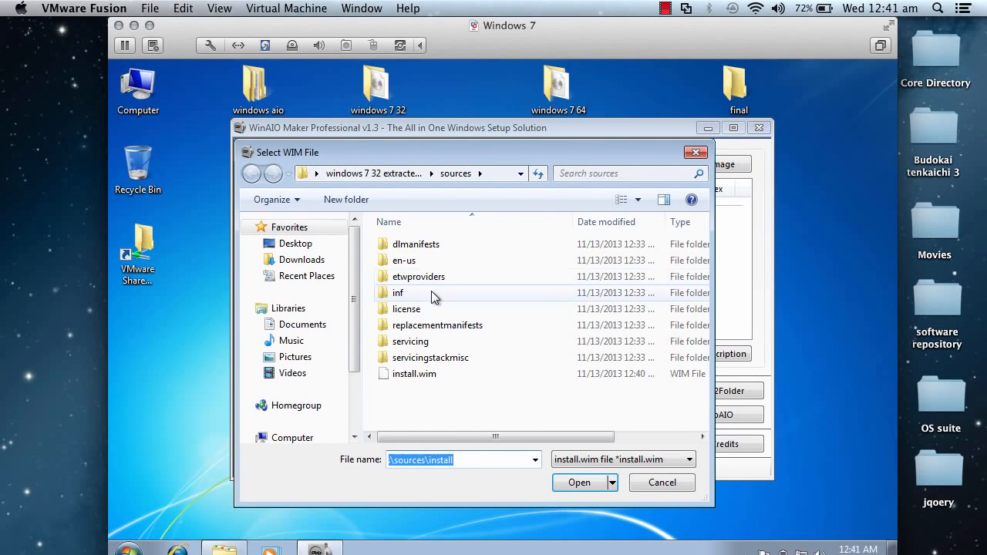
pyautogui.click(312, 245)
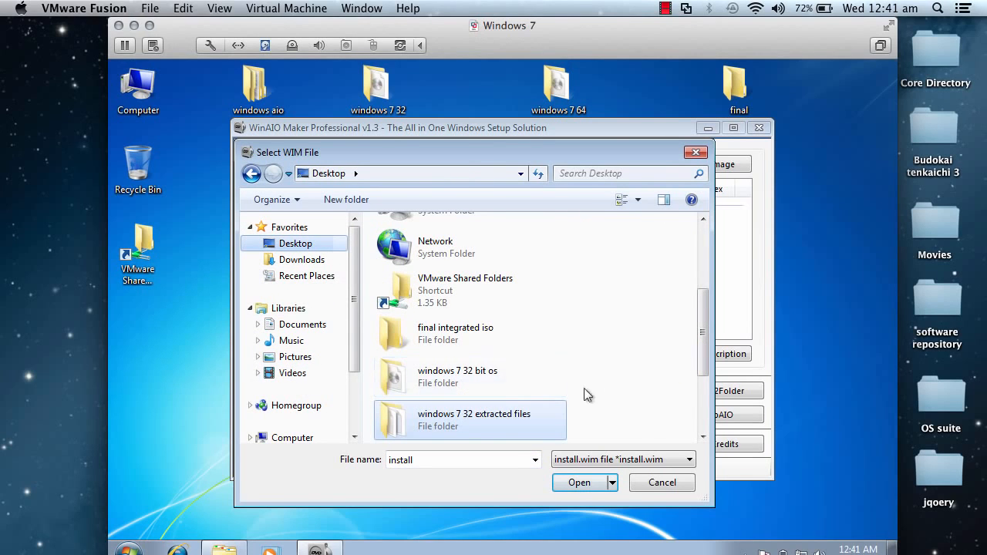
pyautogui.click(704, 437)
pyautogui.click(703, 438)
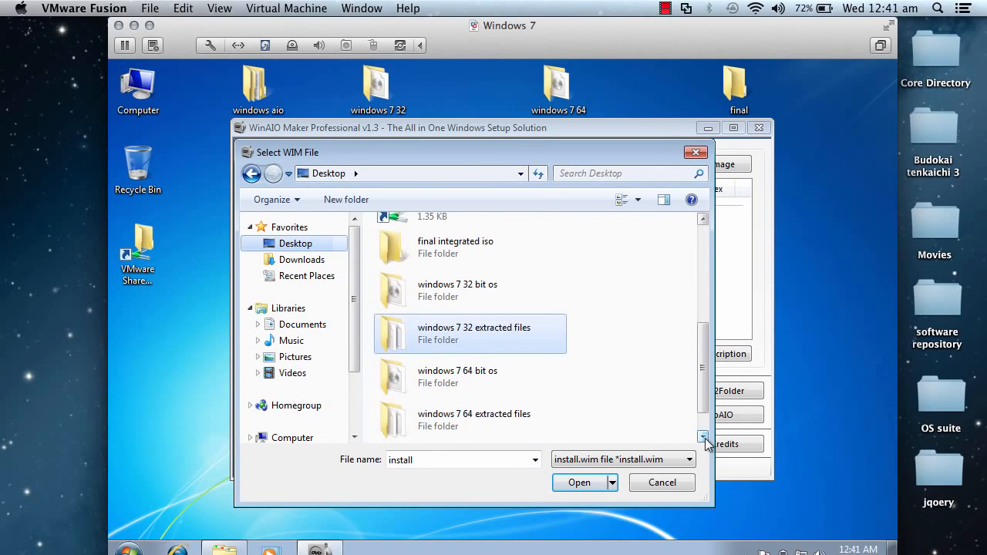
pyautogui.doubleClick(513, 416)
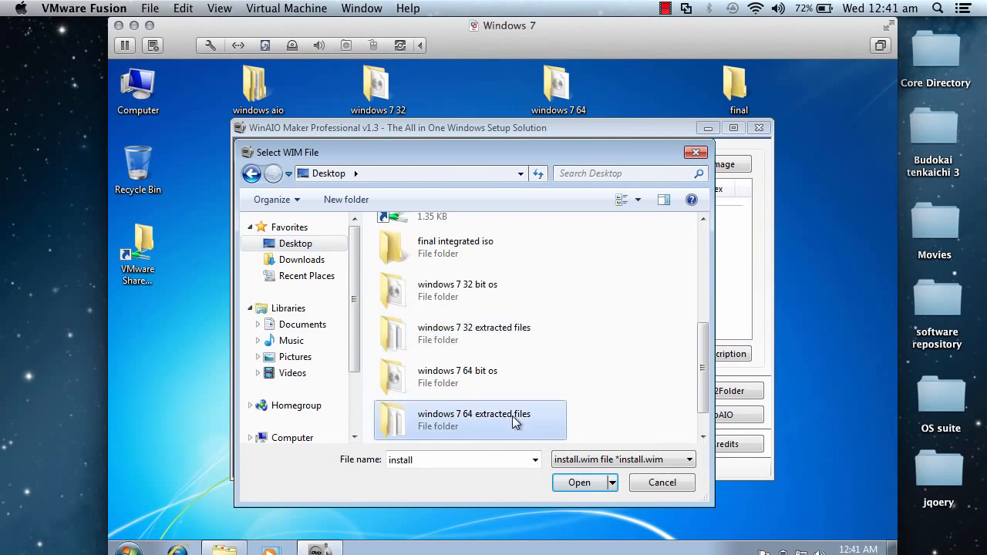
pyautogui.doubleClick(414, 283)
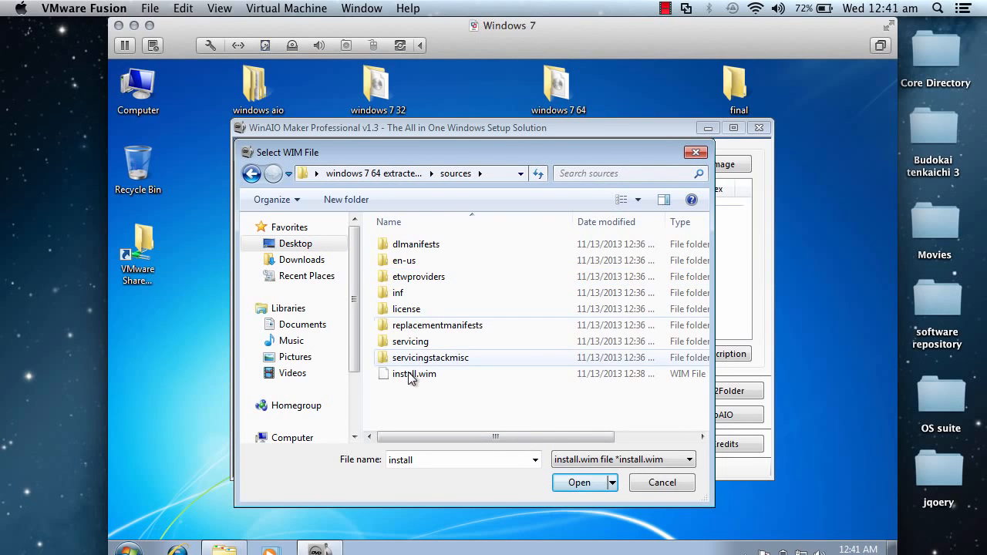
pyautogui.doubleClick(411, 375)
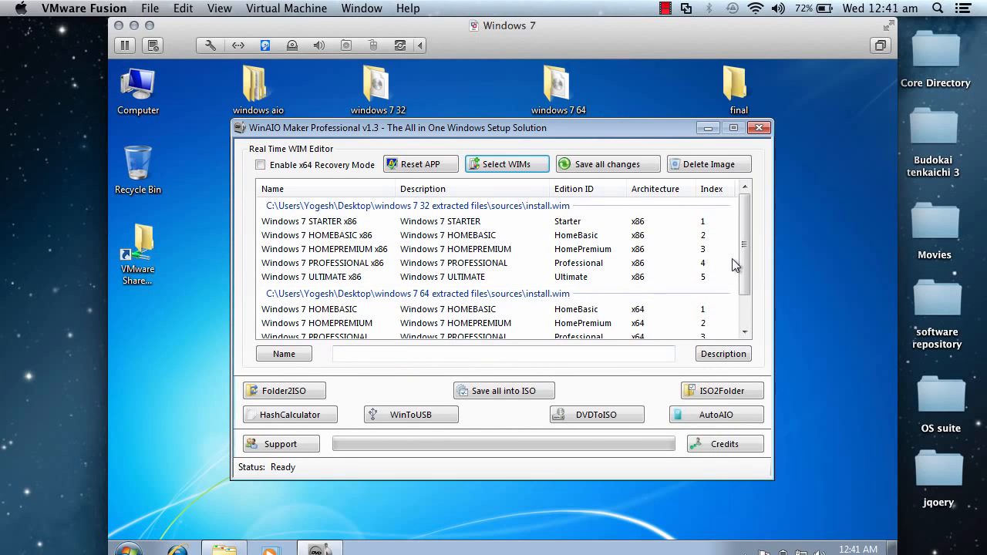
# Save all changes to merge the listed x86 and x64 images into one install.wim, accepting the cleanup of *.cfg / *.clg files
pyautogui.moveTo(745, 254); pyautogui.dragTo(734, 288)
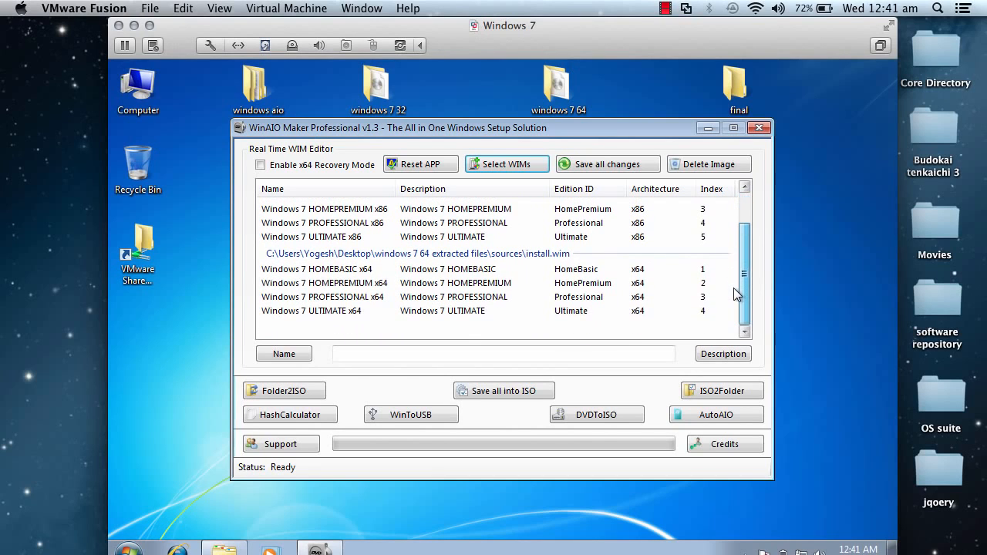
pyautogui.click(638, 299)
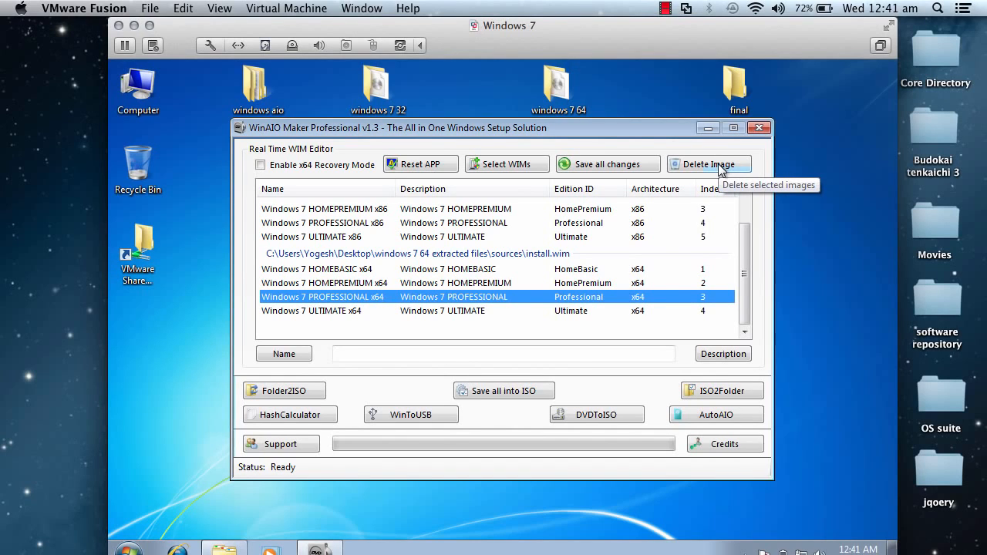
pyautogui.scroll(1, 742, 215)
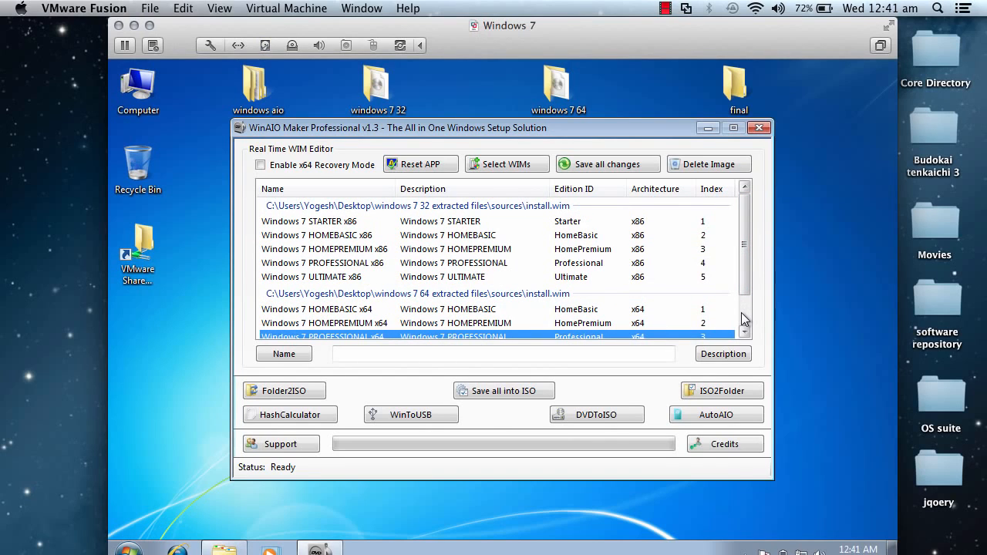
pyautogui.scroll(-1, 742, 313)
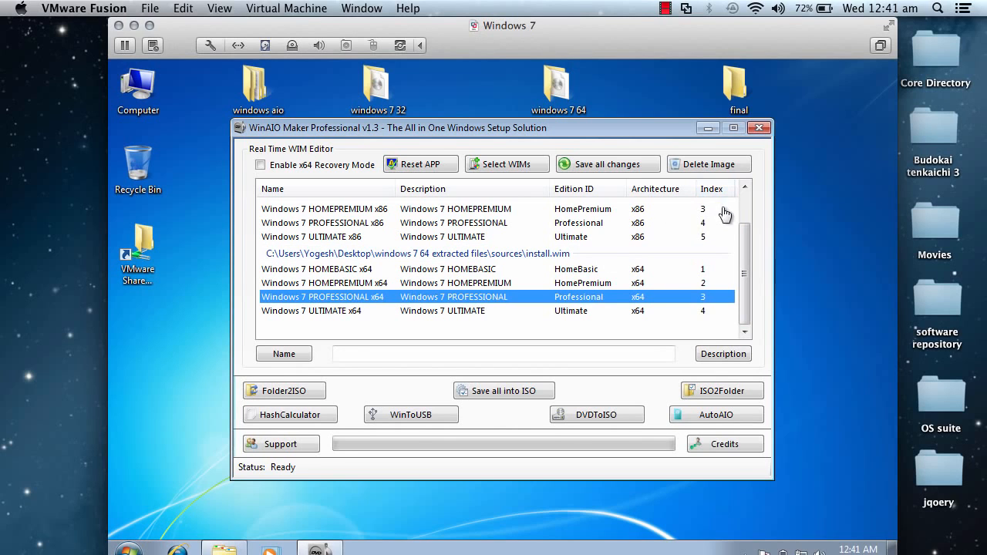
pyautogui.scroll(1, 744, 210)
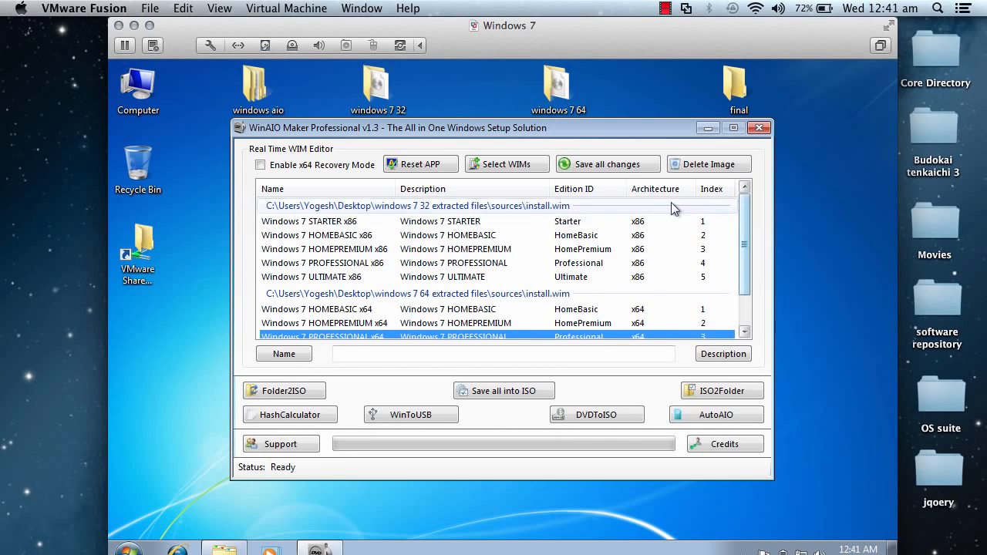
pyautogui.click(618, 165)
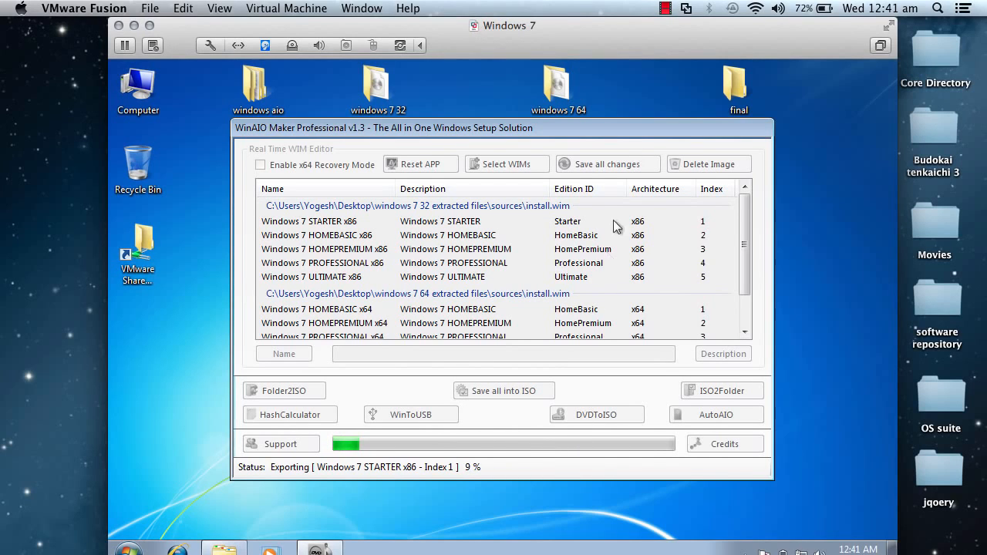
pyautogui.click(668, 8)
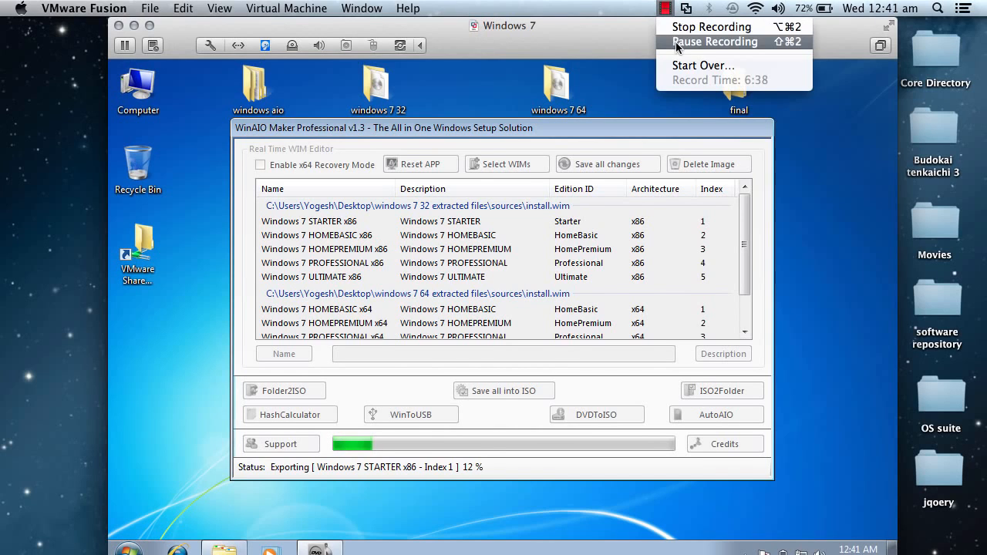
pyautogui.click(675, 41)
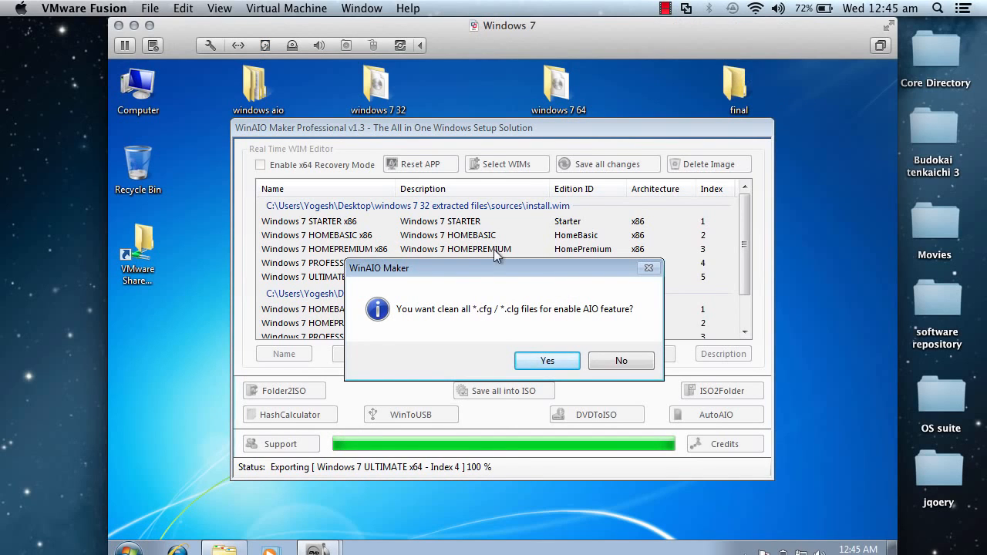
pyautogui.click(542, 355)
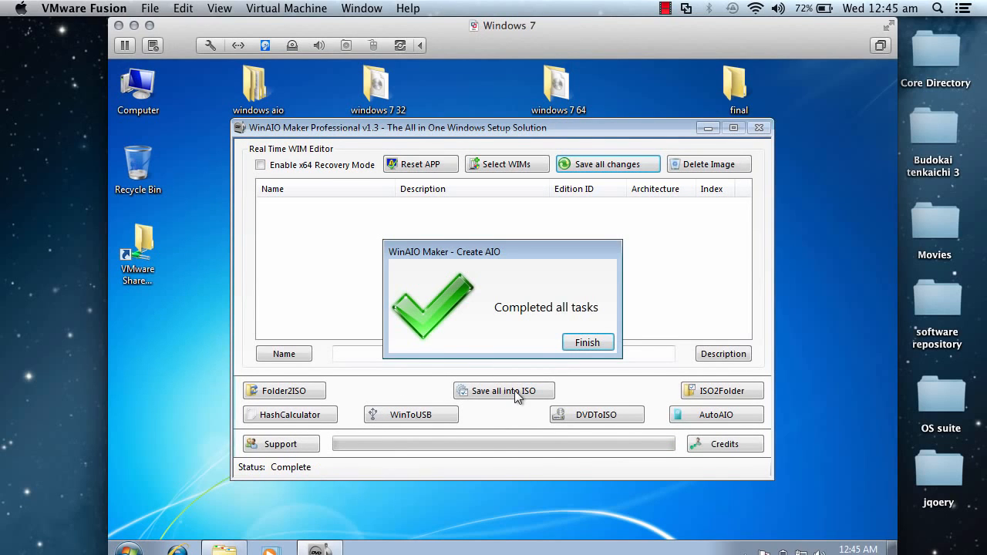
pyautogui.click(585, 344)
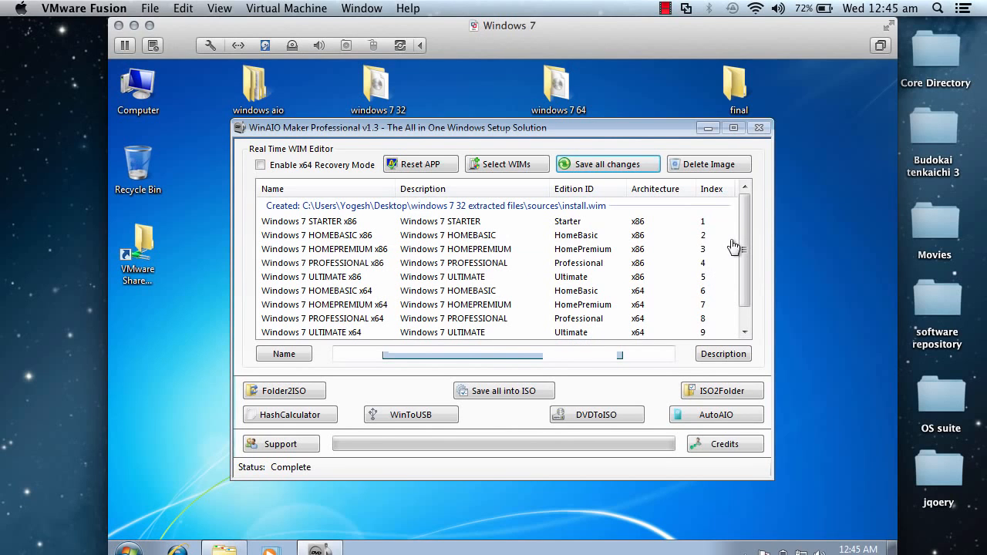
# Review the merged image list and start saving everything into an ISO with the label win_aio
pyautogui.scroll(-1, 743, 222)
pyautogui.scroll(1, 743, 222)
pyautogui.click(744, 332)
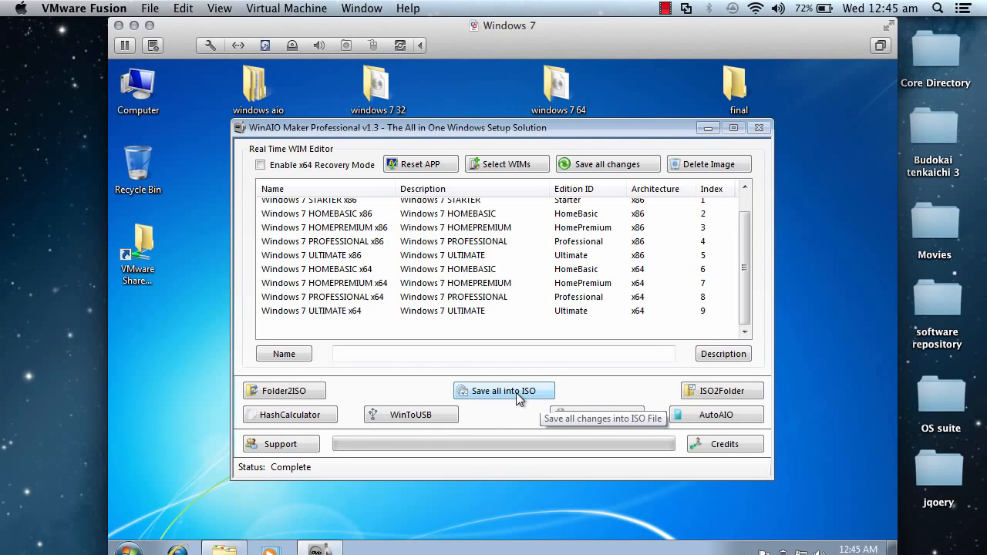
pyautogui.click(517, 396)
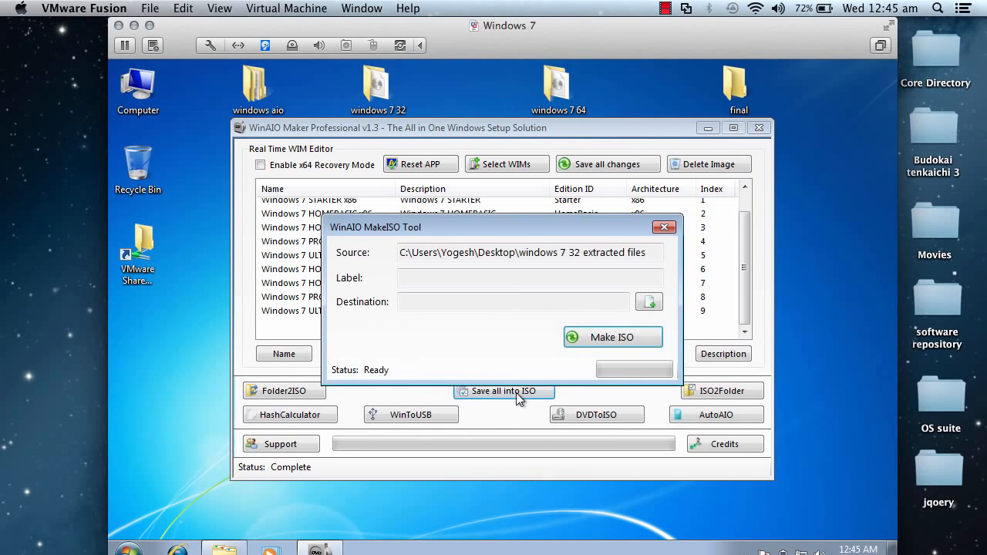
pyautogui.click(545, 279)
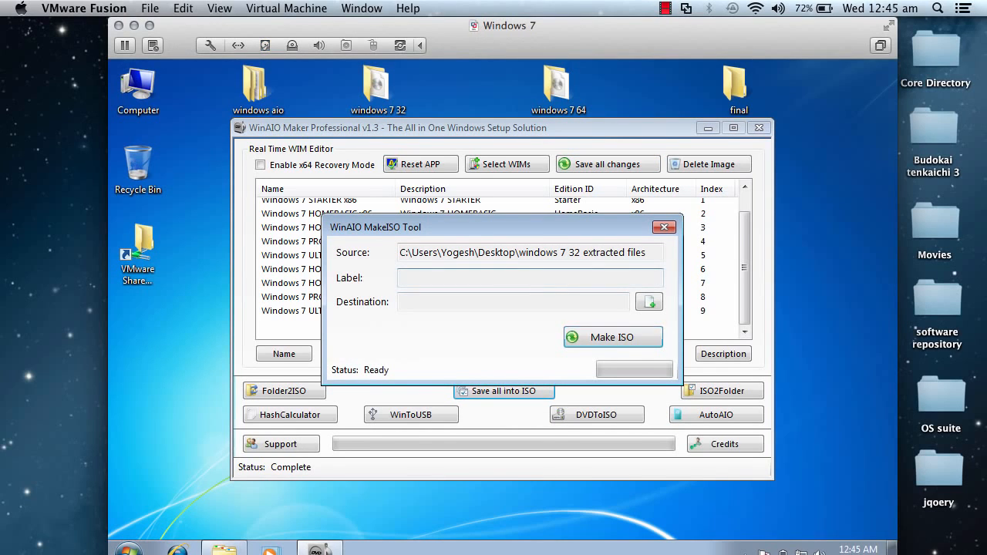
pyautogui.write('win_aio')
# Set the ISO destination to windows_aio_edition in the desktop folder "final integrated iso" and make the ISO
pyautogui.click(649, 302)
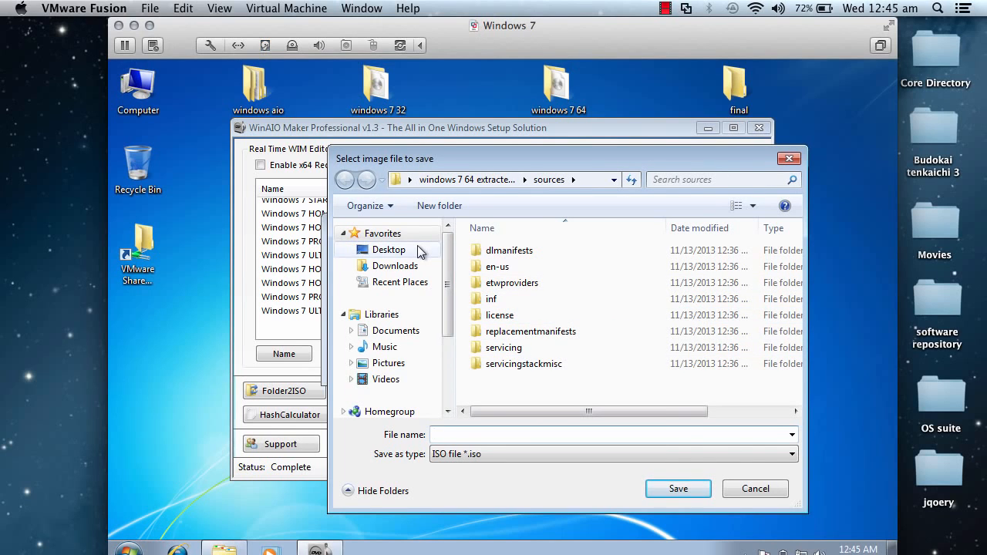
pyautogui.click(389, 250)
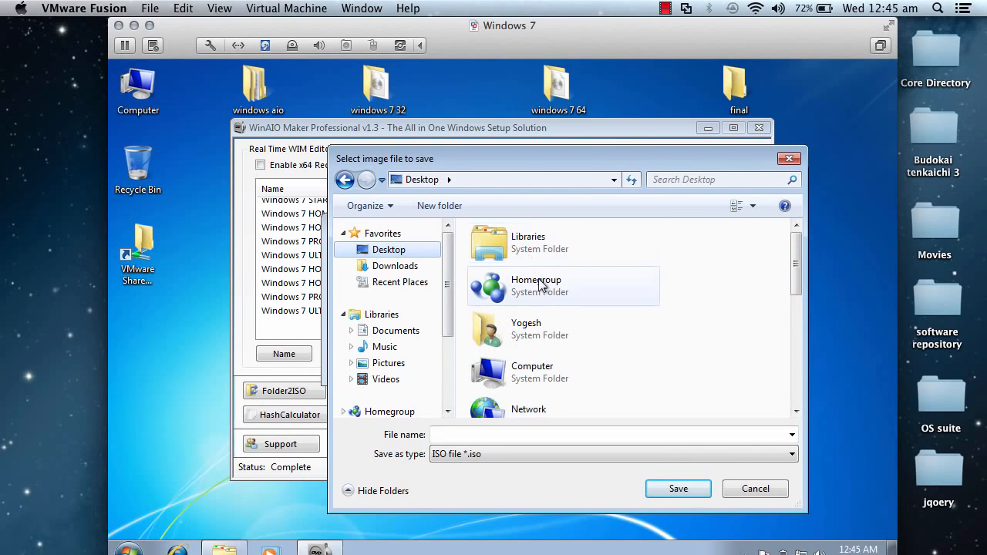
pyautogui.click(796, 410)
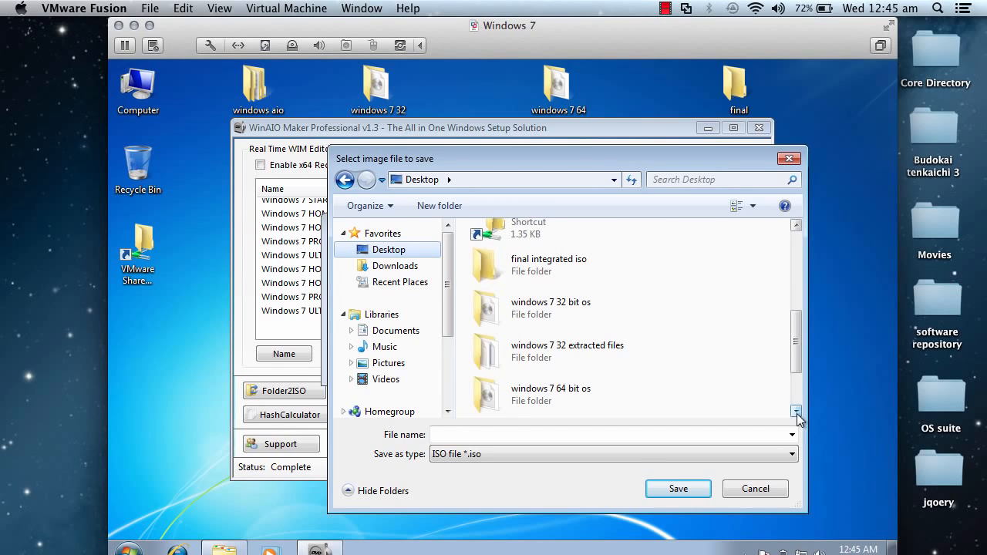
pyautogui.doubleClick(600, 257)
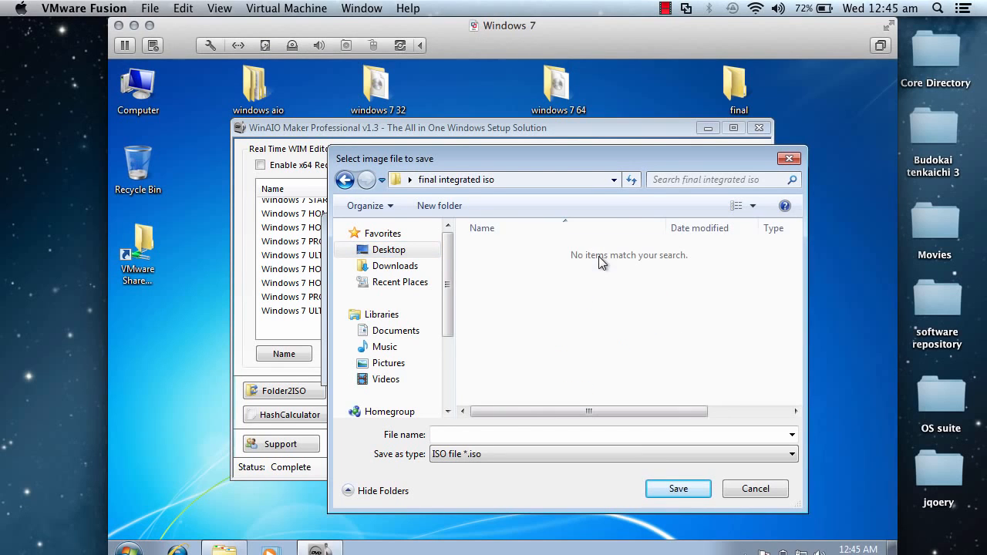
pyautogui.click(598, 438)
pyautogui.write('wi')
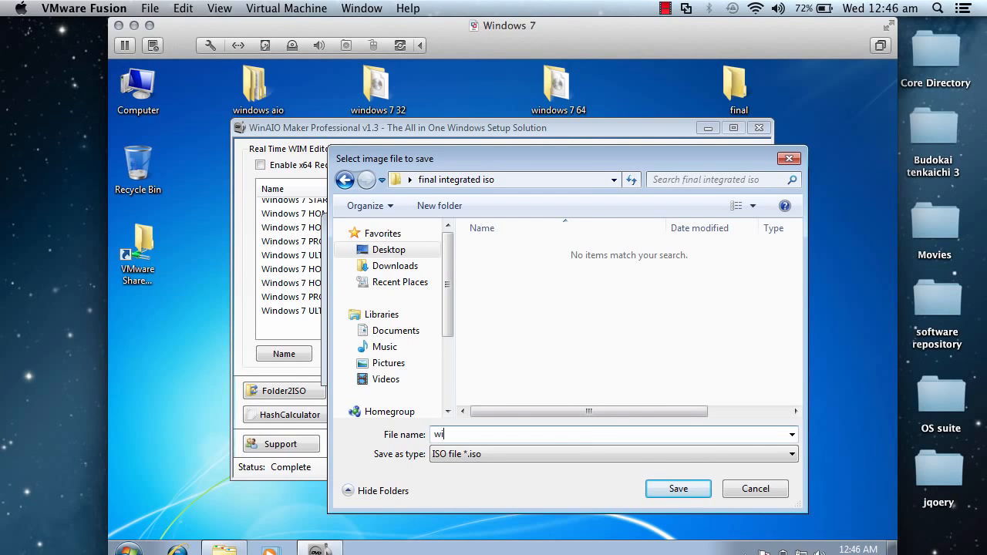
pyautogui.write('ndows_aio_edition')
pyautogui.click(671, 491)
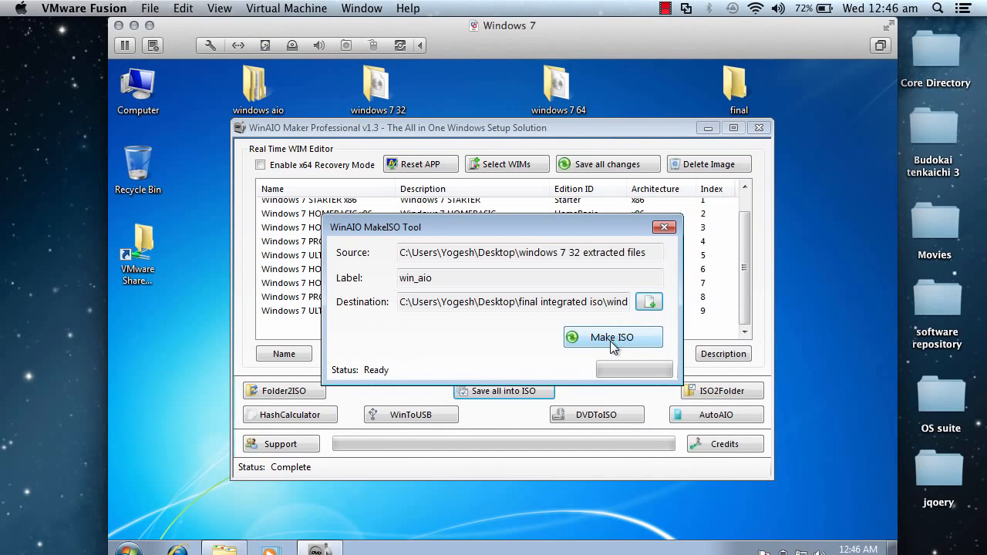
pyautogui.click(612, 341)
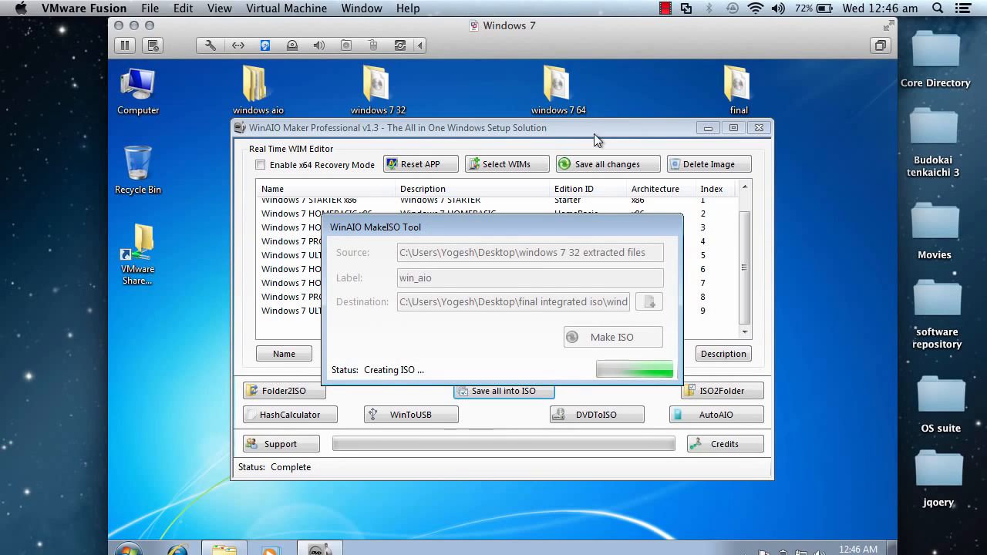
pyautogui.click(664, 8)
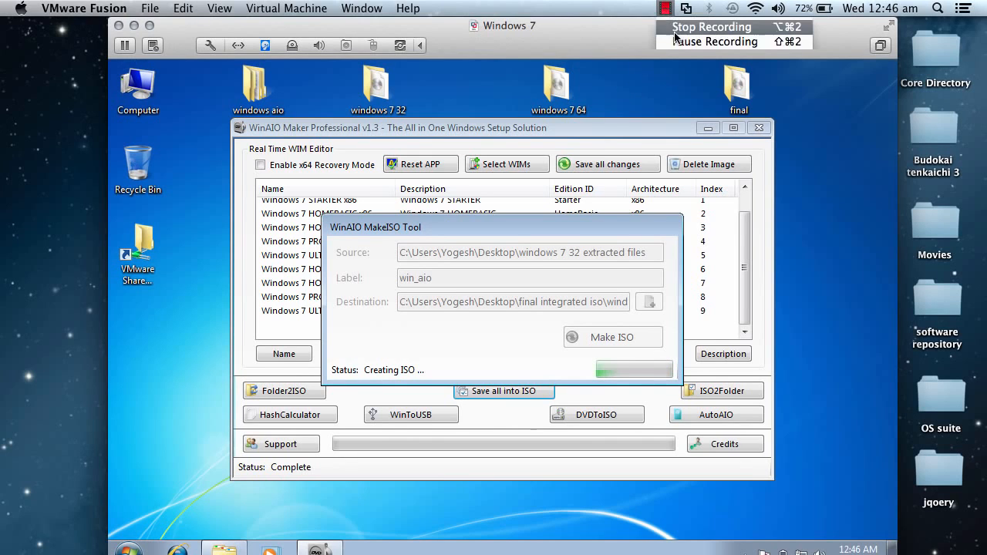
pyautogui.click(677, 41)
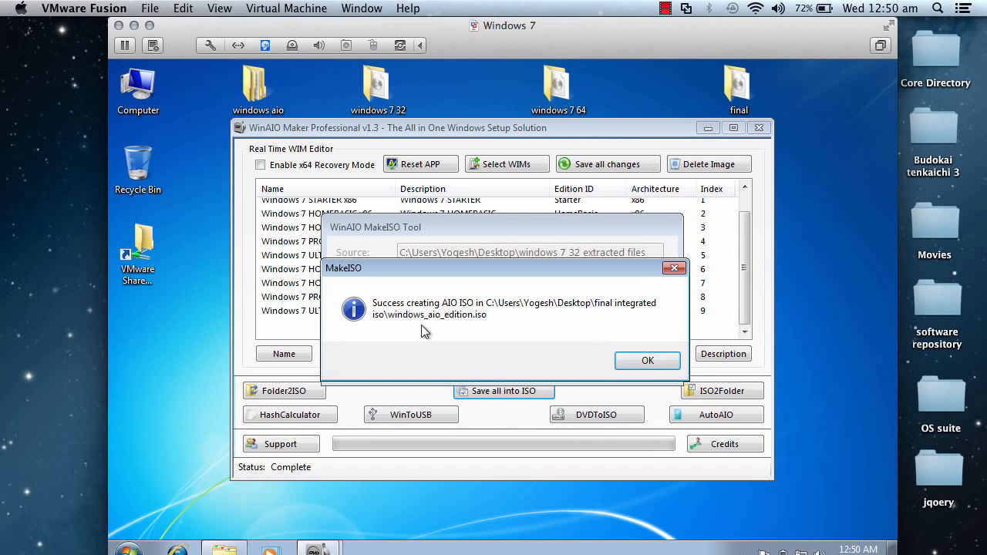
# Close the finished MakeISO tool, look over the merged image list and exit WinAIO Maker Professional
pyautogui.click(630, 360)
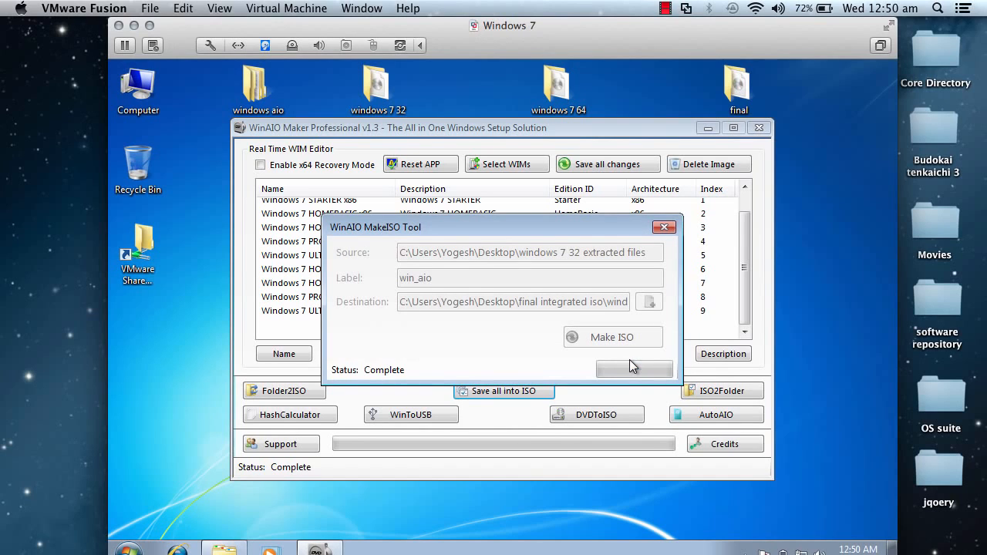
pyautogui.click(663, 229)
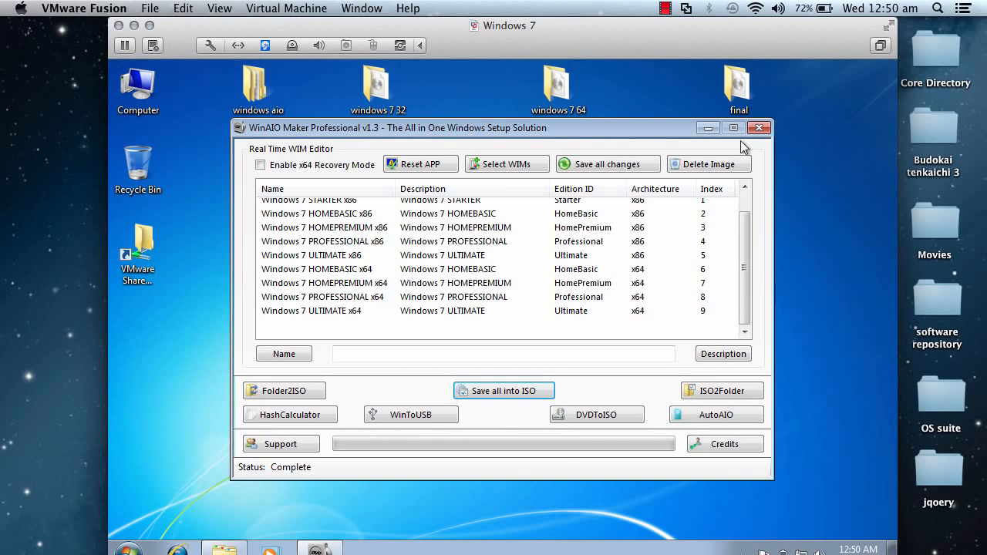
pyautogui.scroll(2, 745, 206)
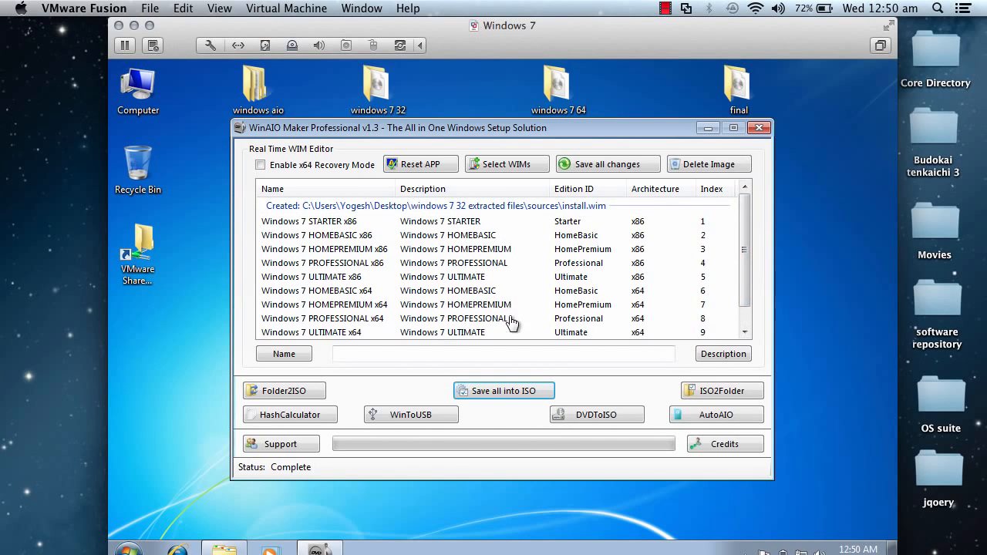
pyautogui.scroll(-1, 747, 233)
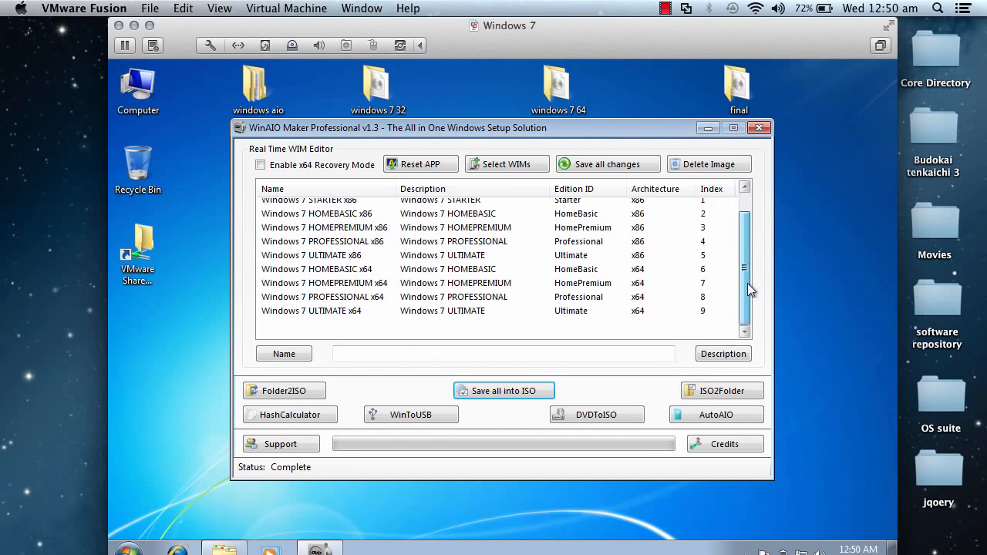
pyautogui.click(760, 127)
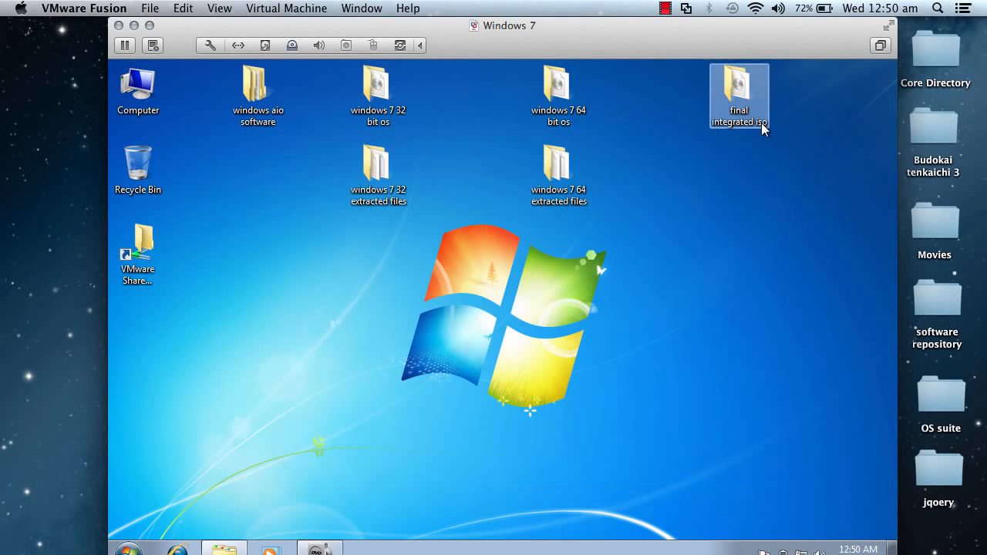
# Check the details of the windows_aio_edition disc image in the desktop folder "final integrated iso" and close the folder
pyautogui.click(742, 91)
pyautogui.doubleClick(742, 91)
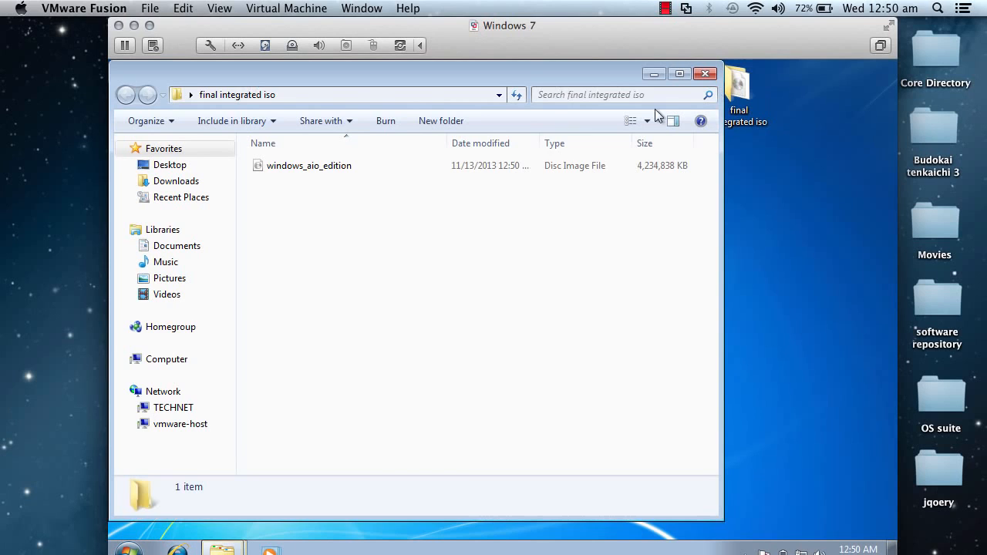
pyautogui.click(473, 165)
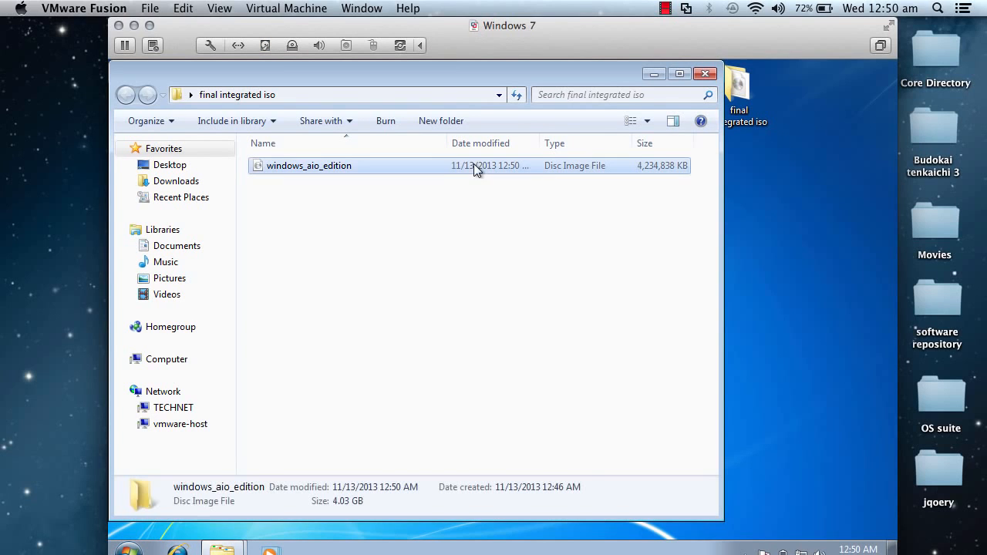
pyautogui.click(705, 75)
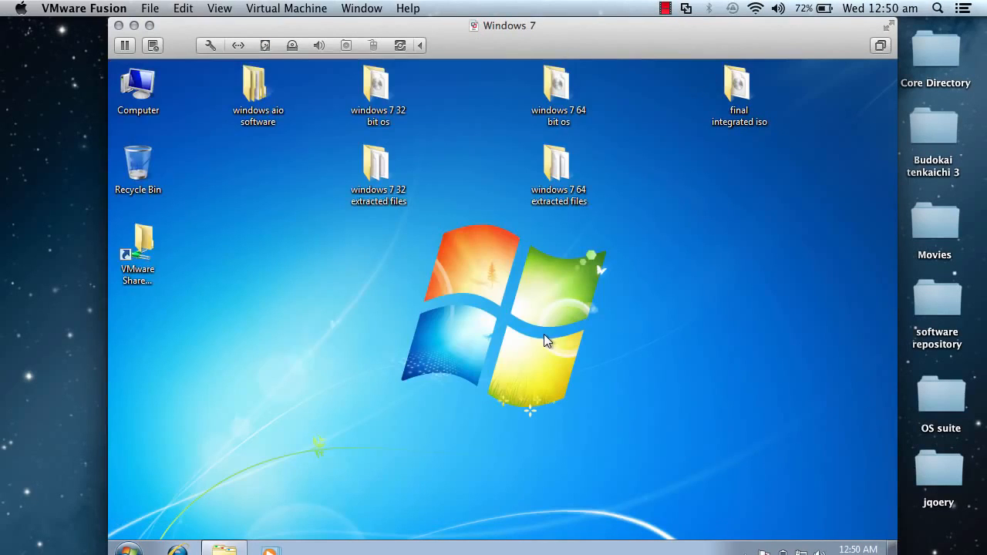